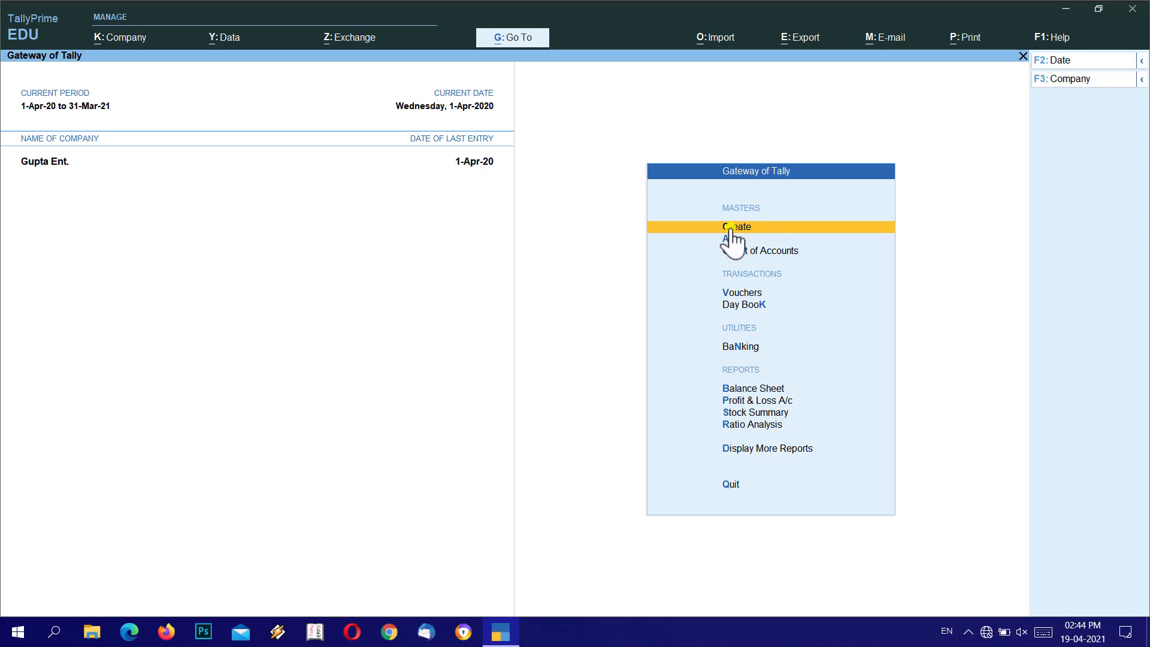
Step: Open the creation form for a new stock item master
click(732, 228)
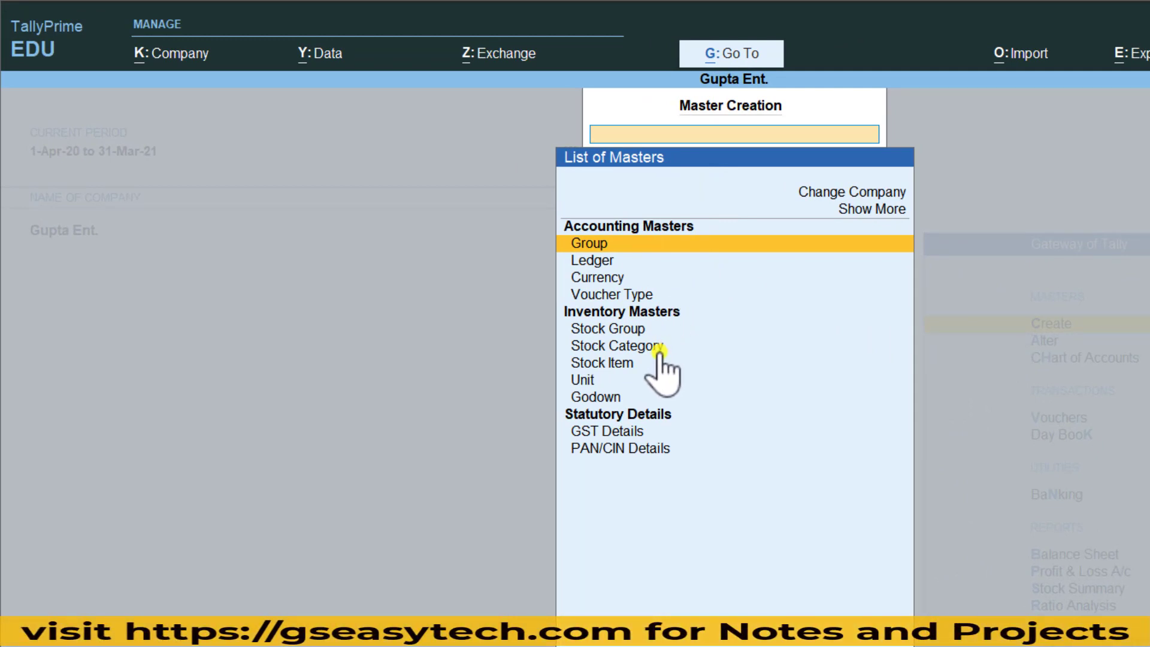
click(606, 363)
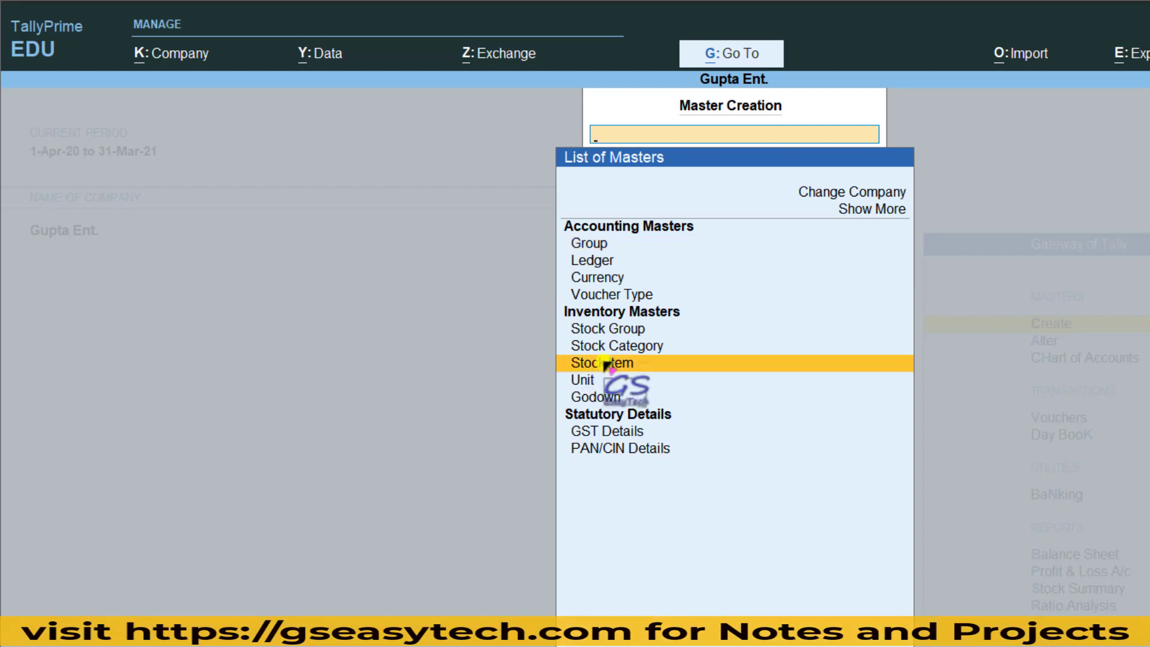
click(606, 363)
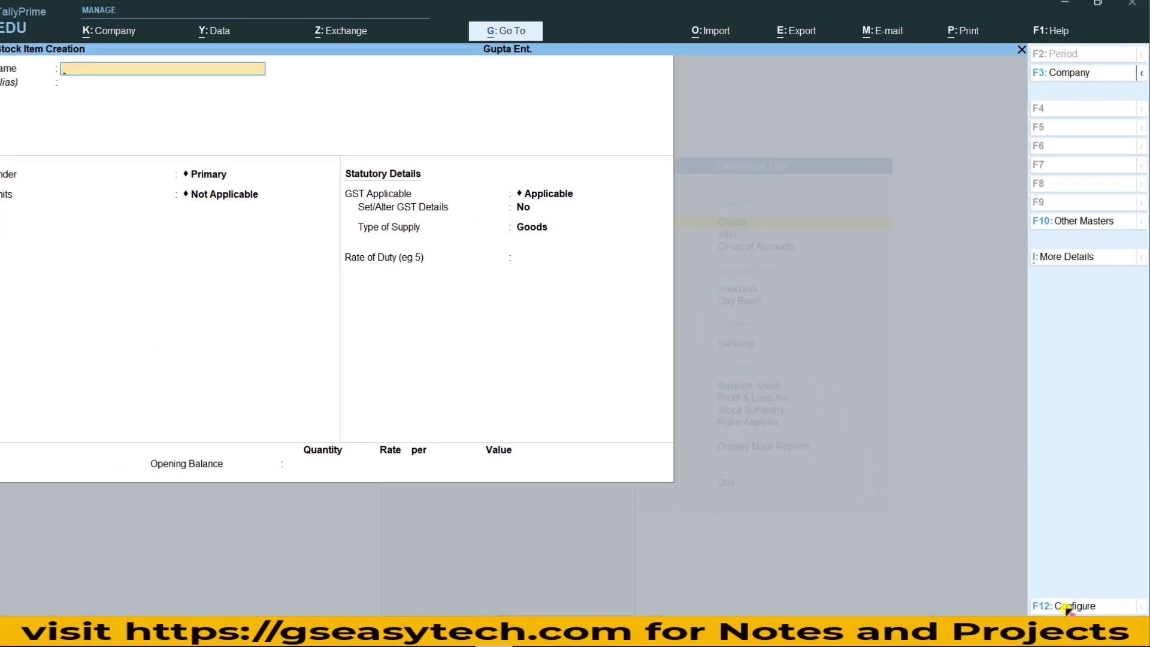
Step: Examine the stock item configuration options for part numbers, descriptions, alternative units and GST details, keeping them as they are
click(961, 548)
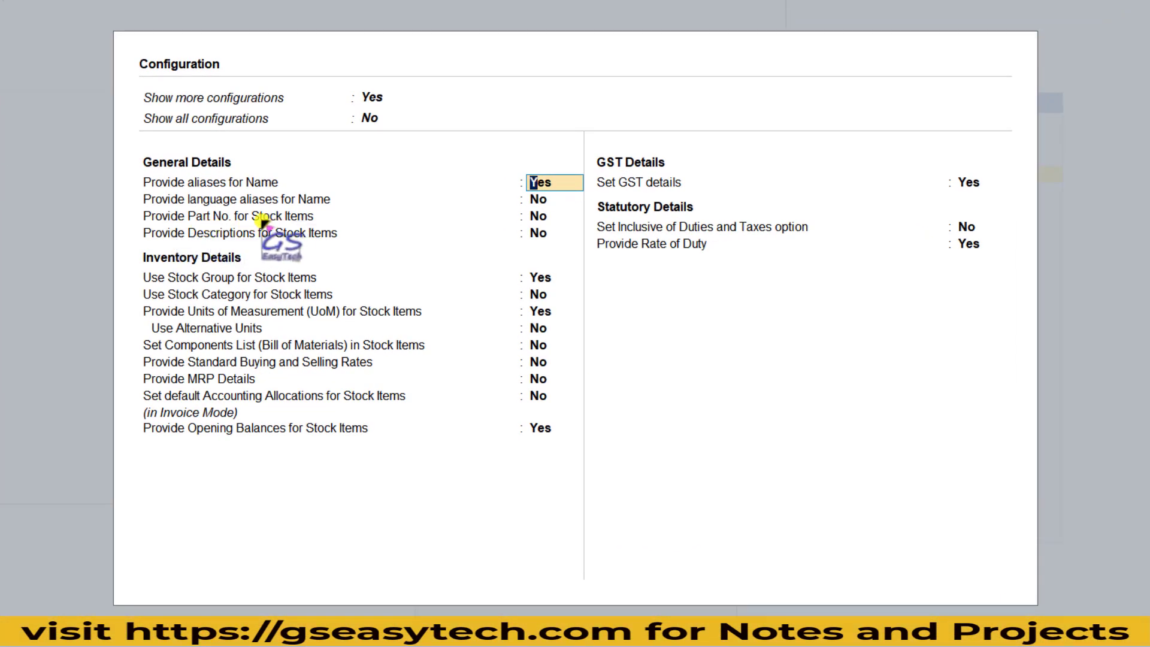
click(535, 220)
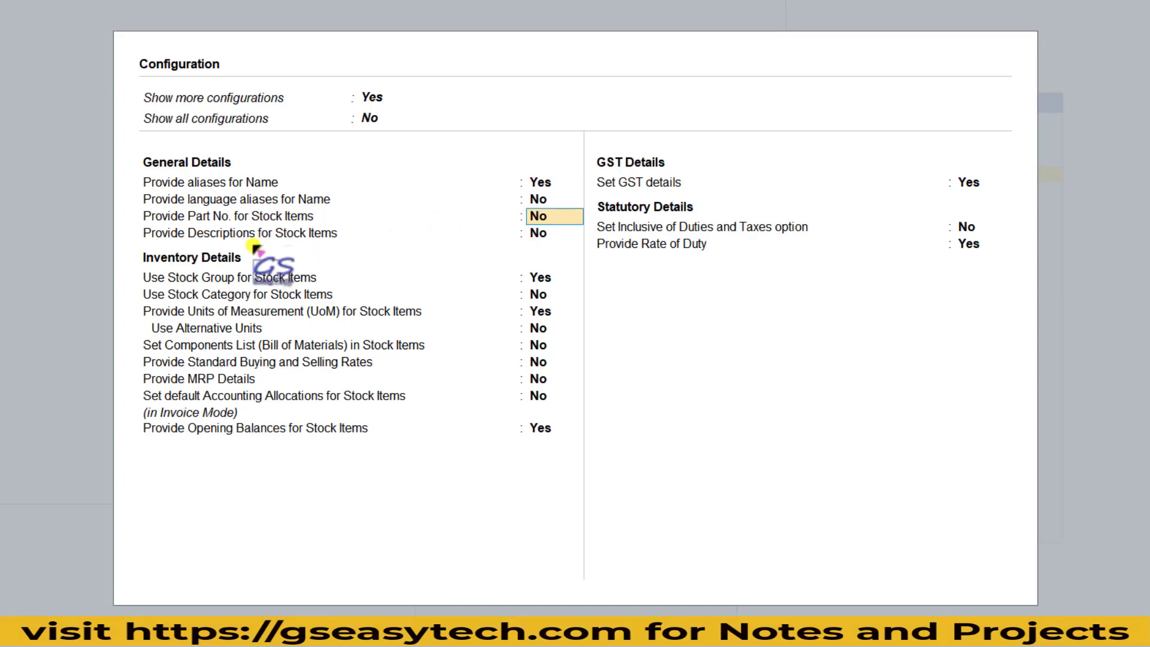
click(536, 235)
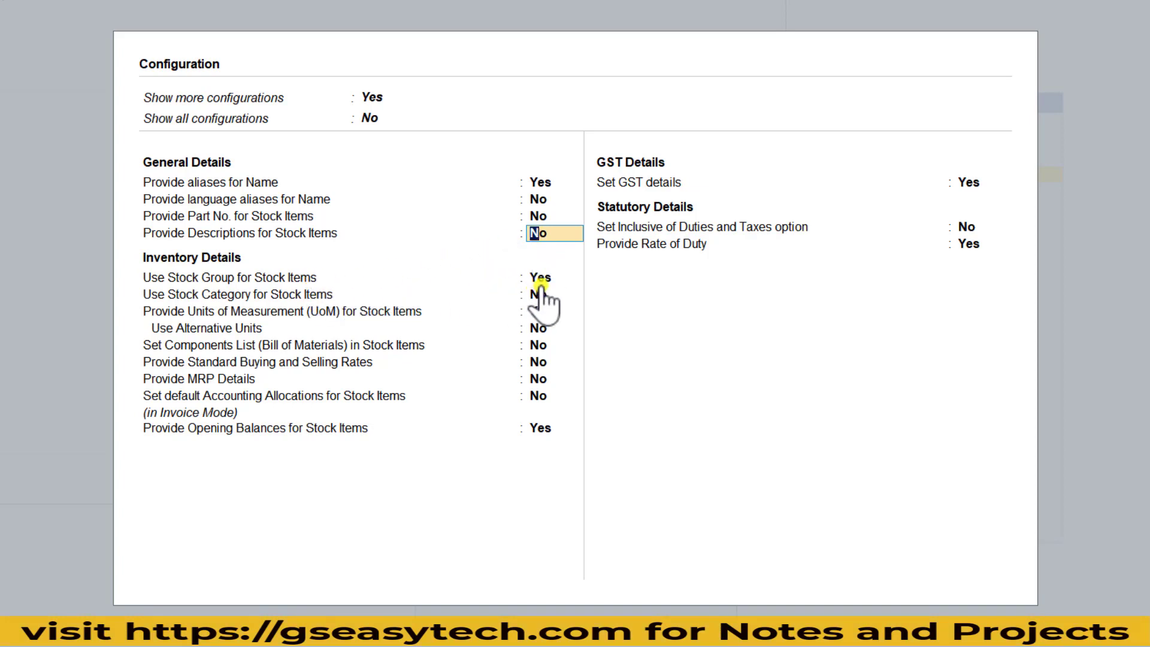
click(541, 332)
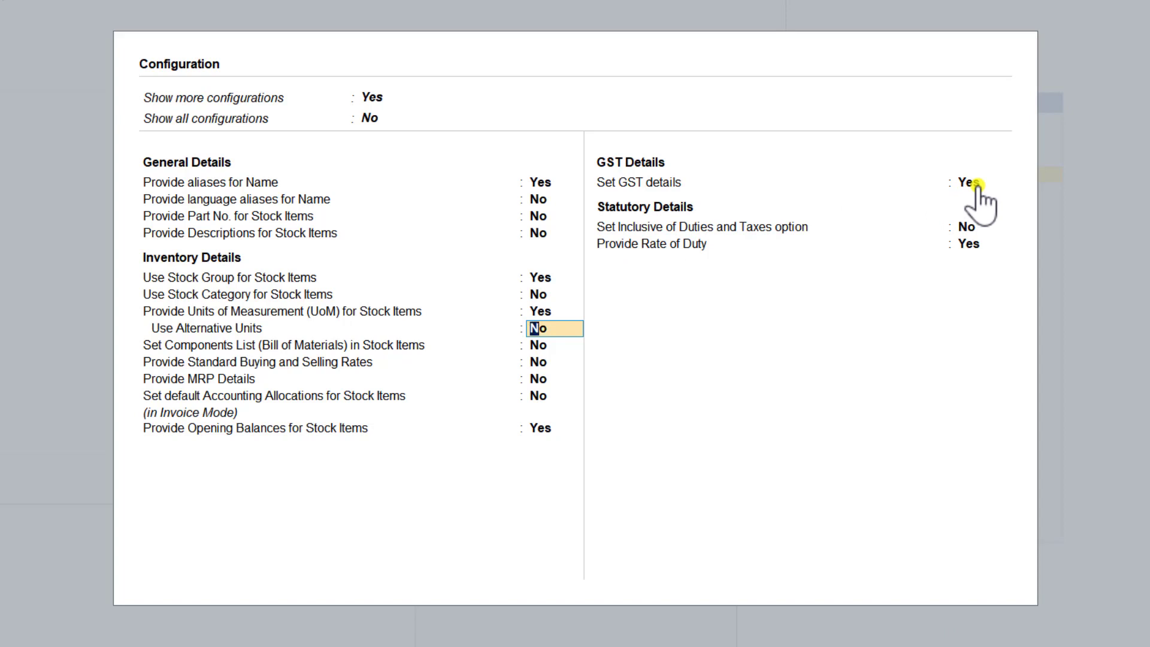
key(ctrl+a)
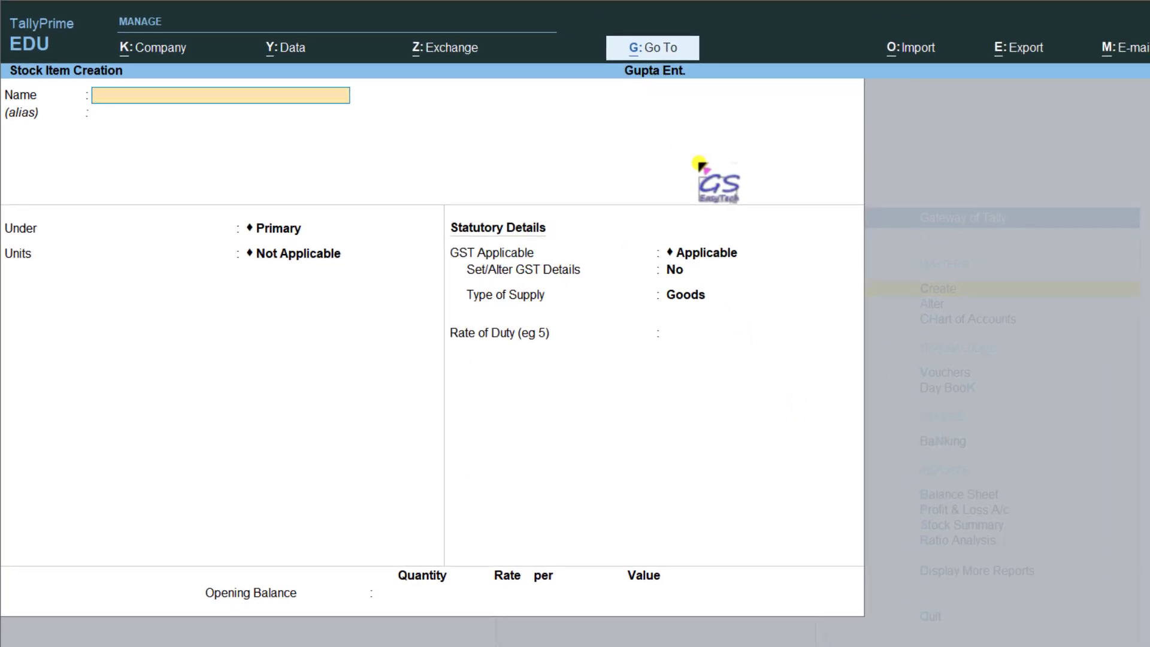
Step: Name the stock item Smart TV 52", leave the alias empty, place it under Primary and set its unit to Pcs
text(Smart TV 52")
key(Return)
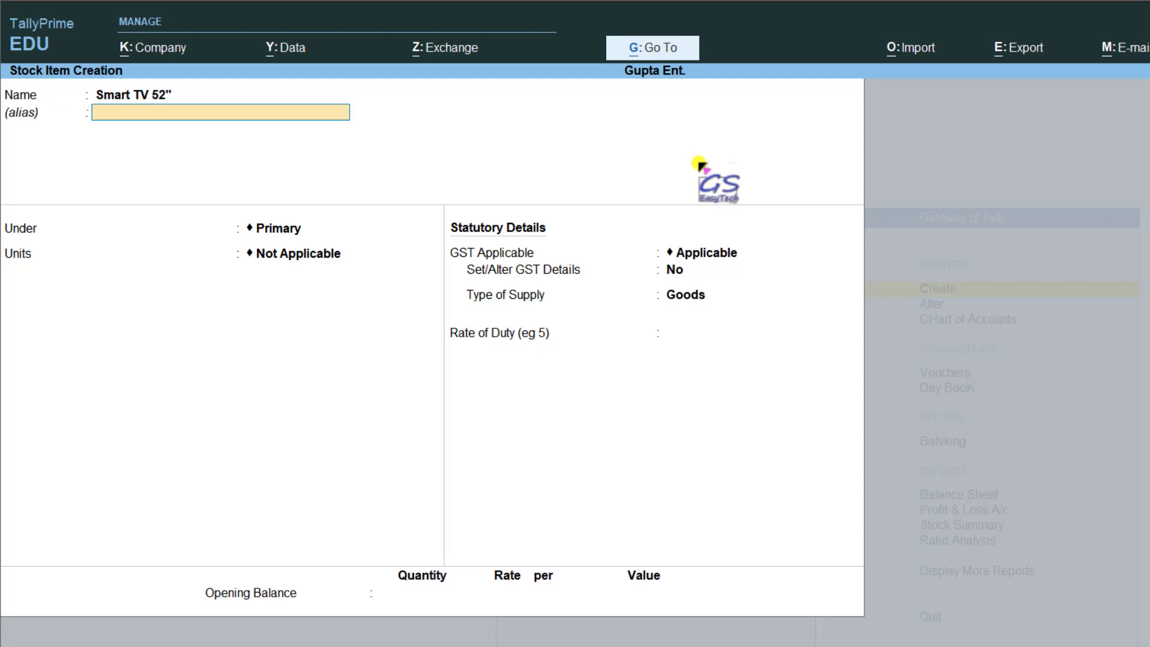
key(Return)
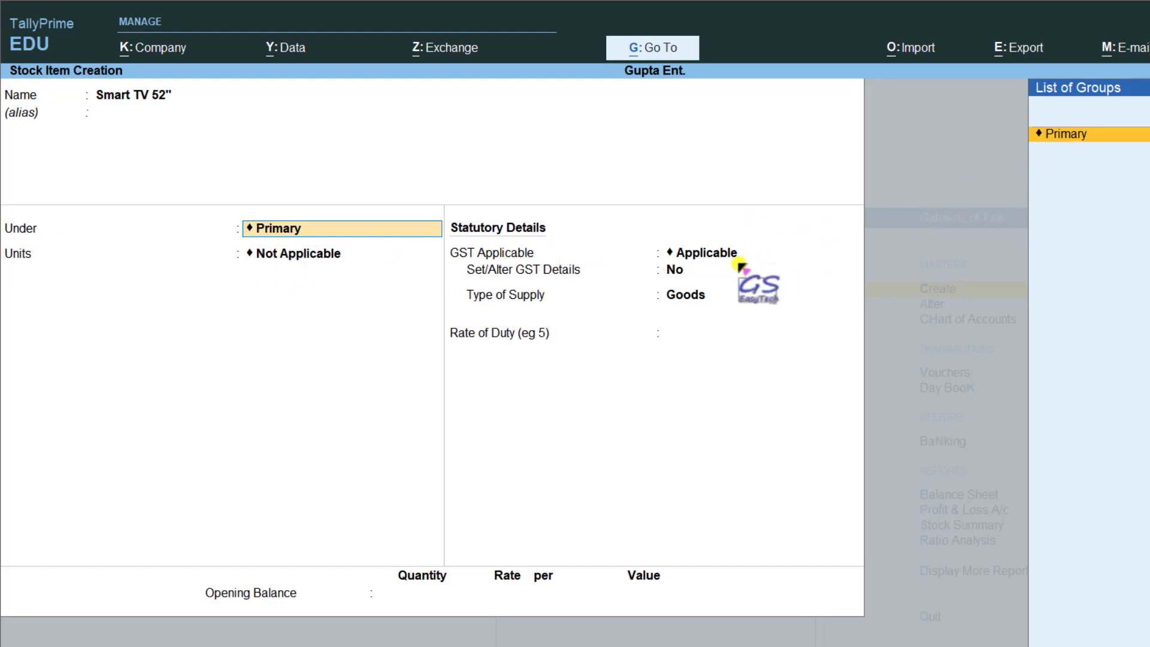
click(1065, 135)
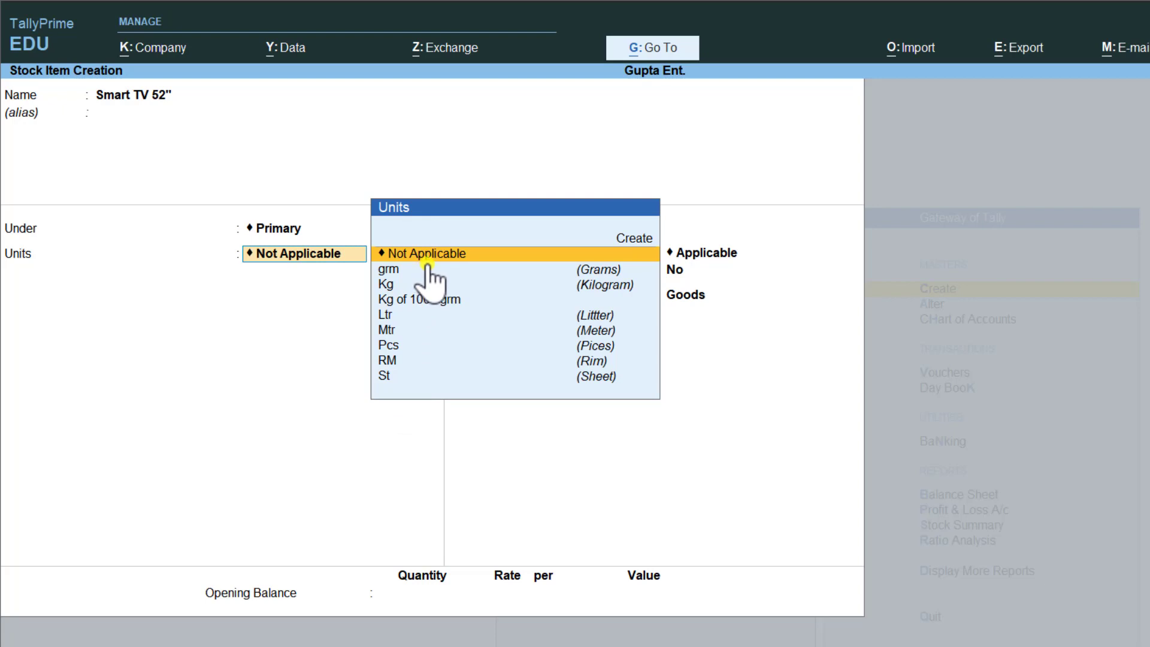
click(392, 347)
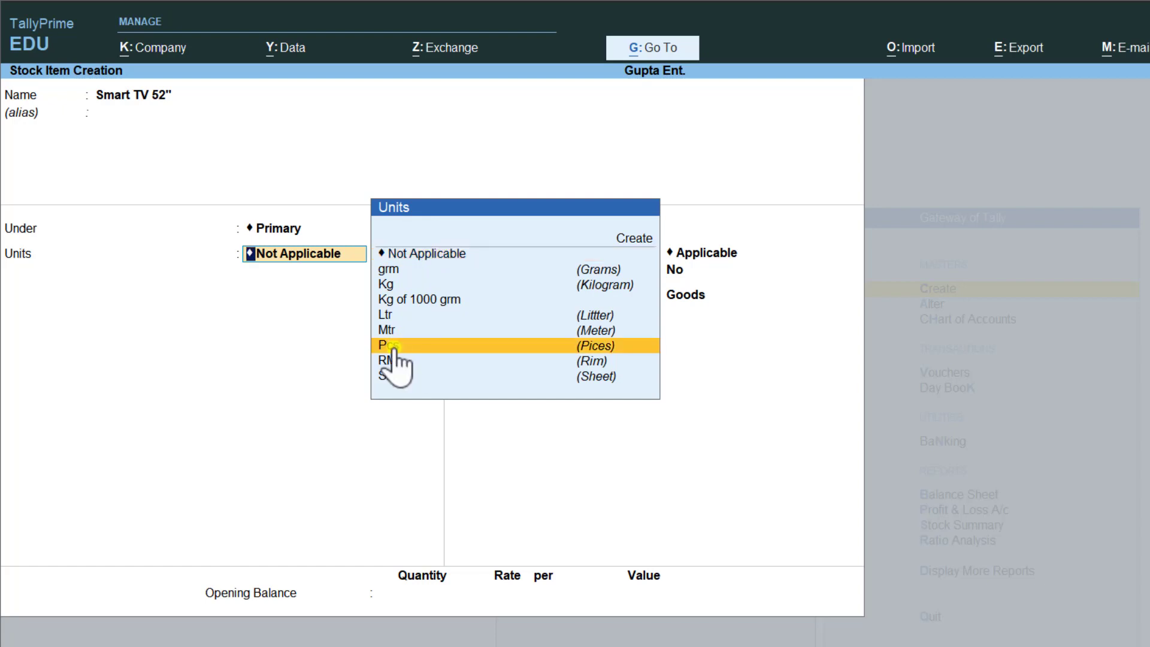
click(393, 346)
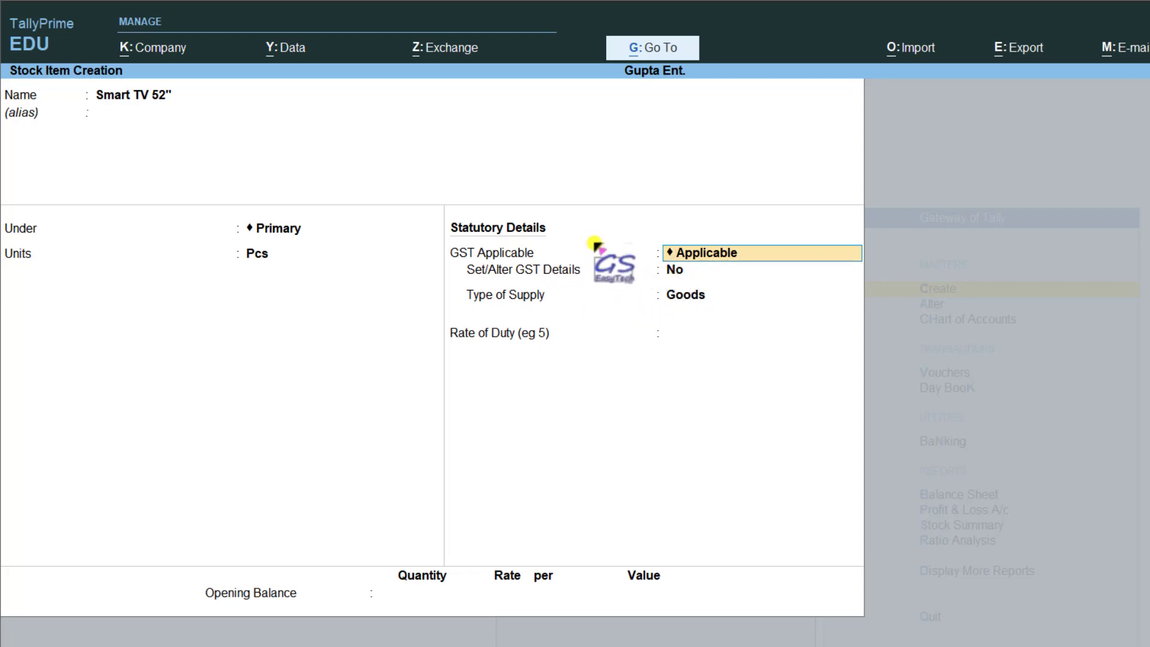
Step: Enable Set/Alter GST Details for the stock item and review the GST configuration with all GST tax types shown
click(676, 272)
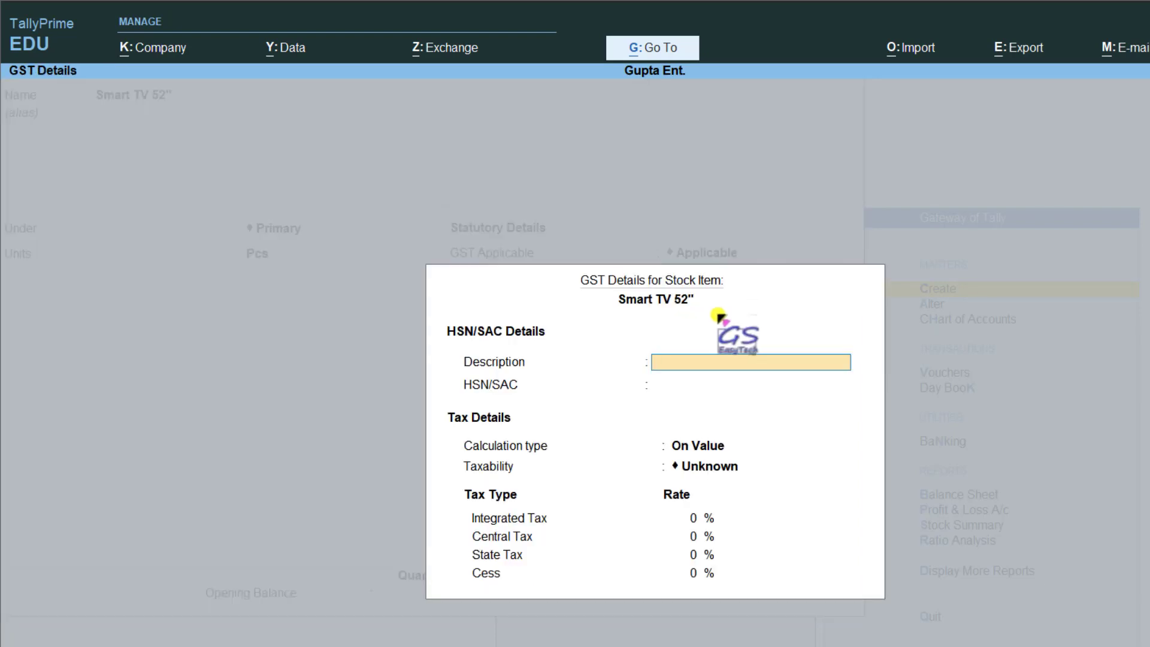
key(Return)
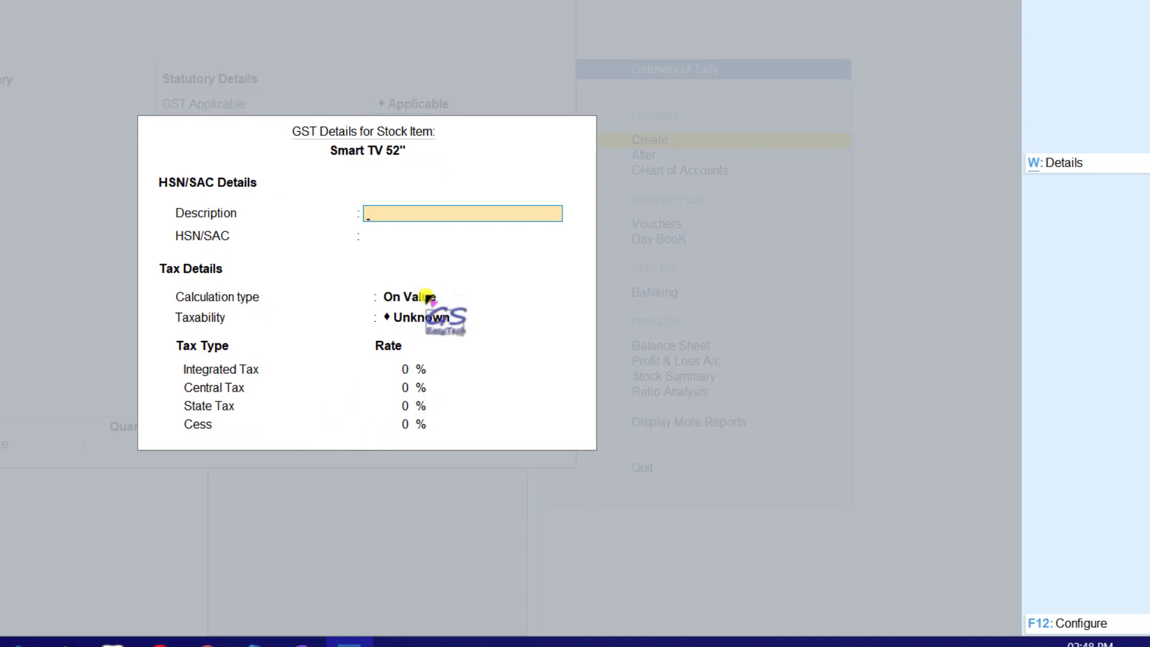
click(1038, 624)
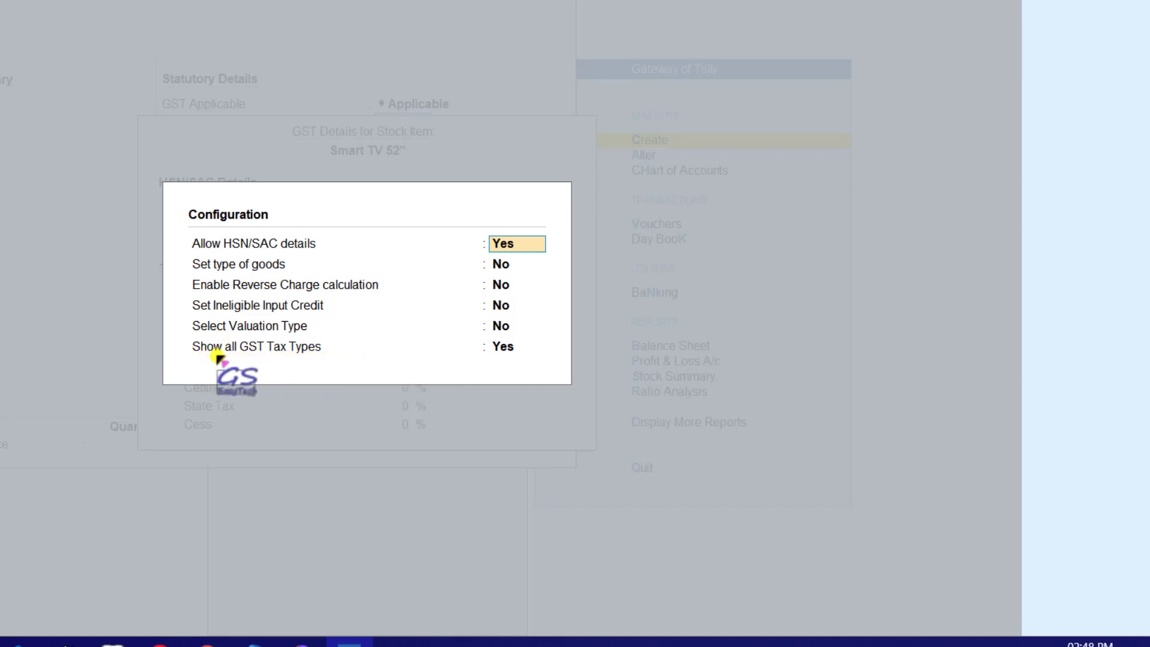
click(507, 356)
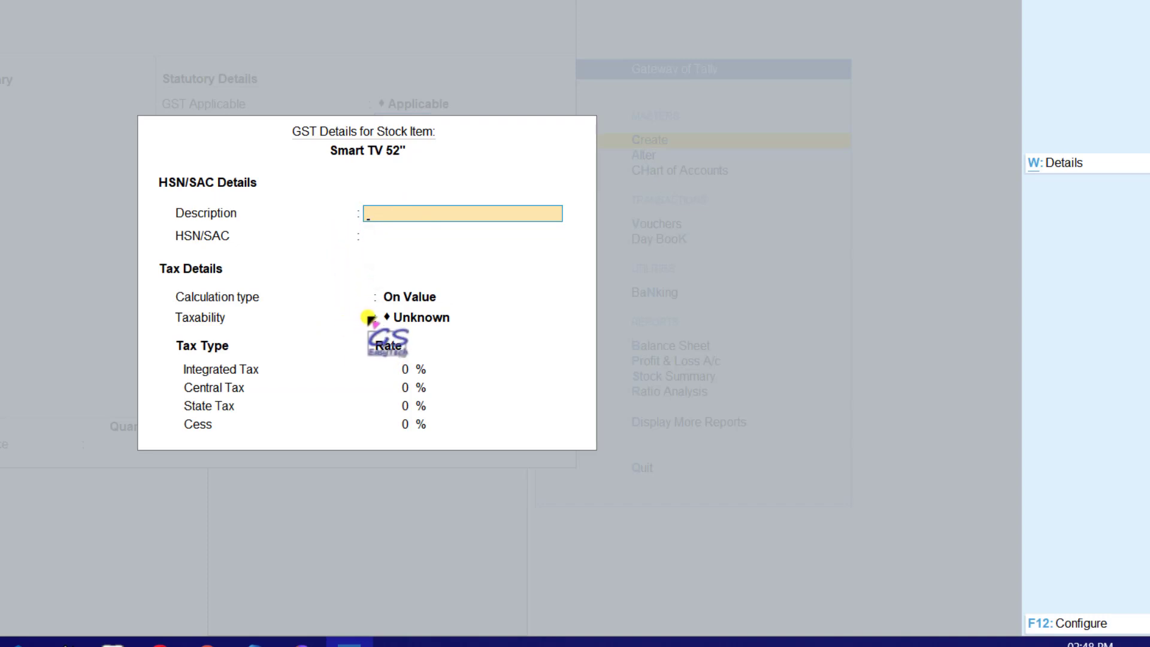
Step: Leave the description blank, enter HSN/SAC 8514, and set the calculation type to On Value and taxability to Taxable
key(Return)
text(8514)
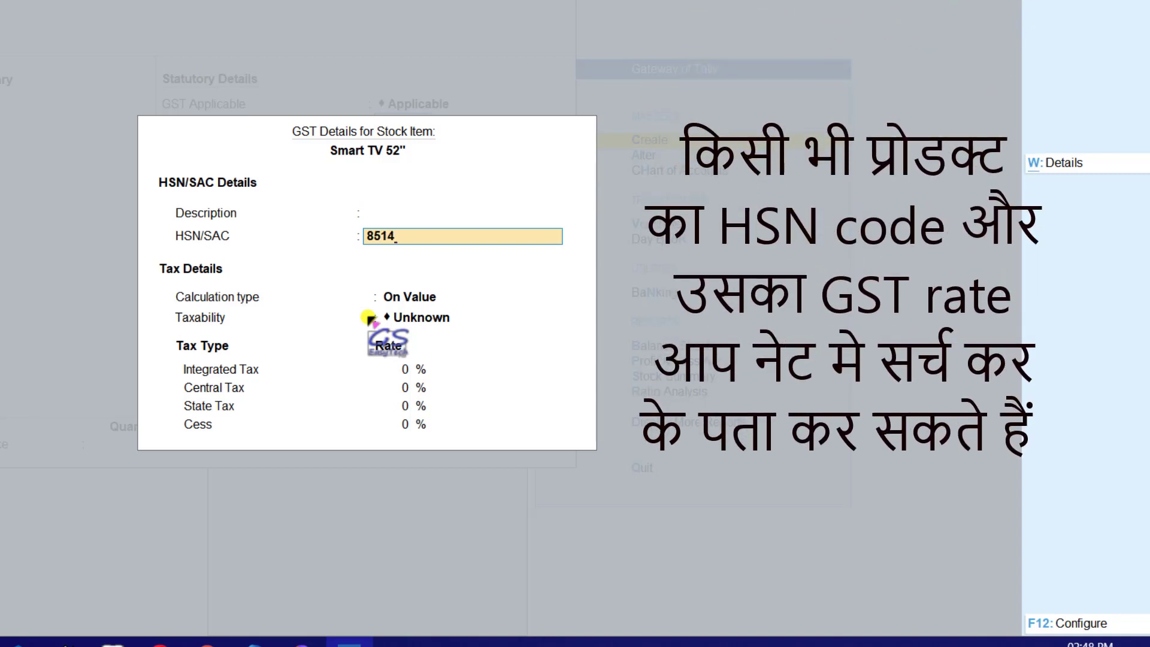
key(Return)
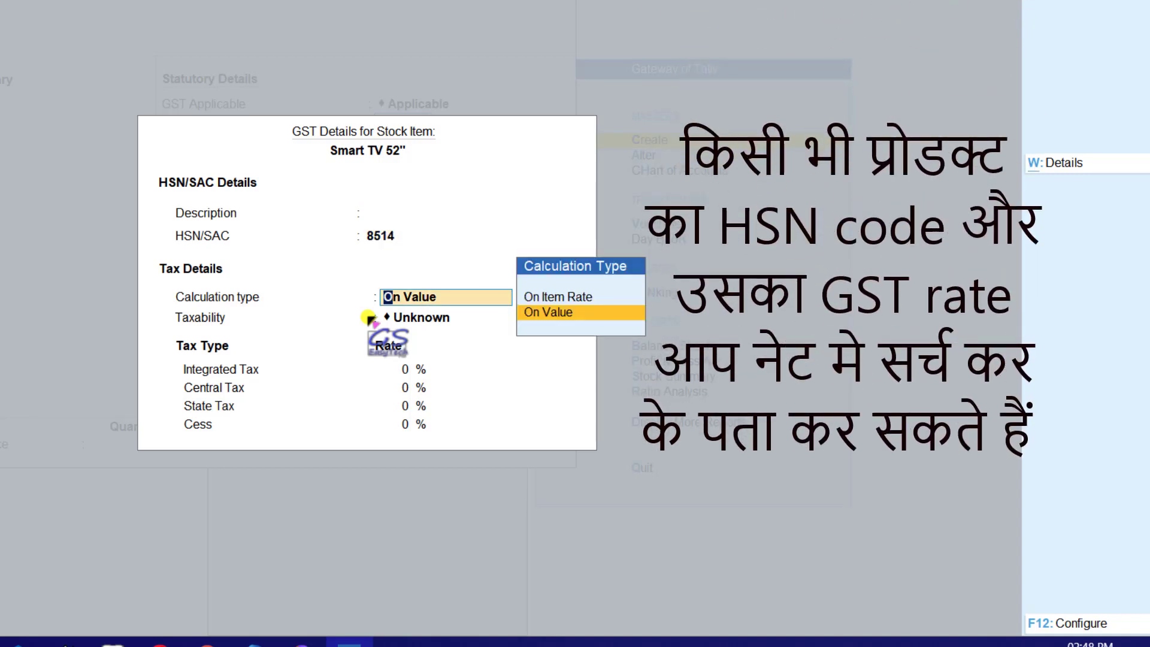
click(572, 311)
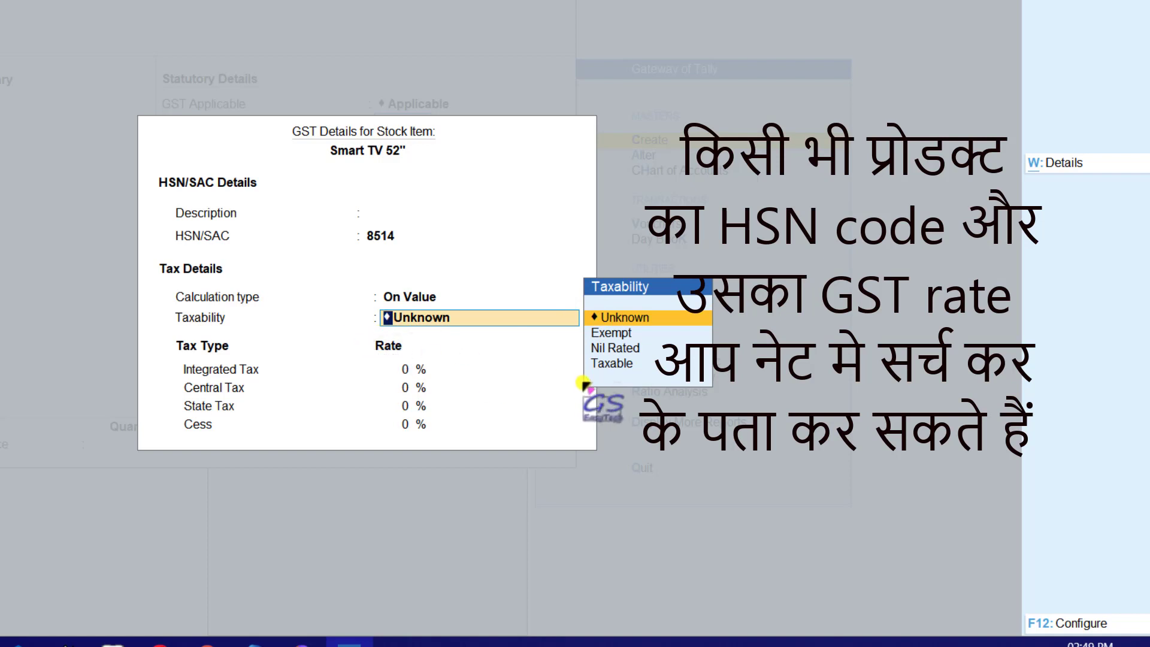
click(612, 364)
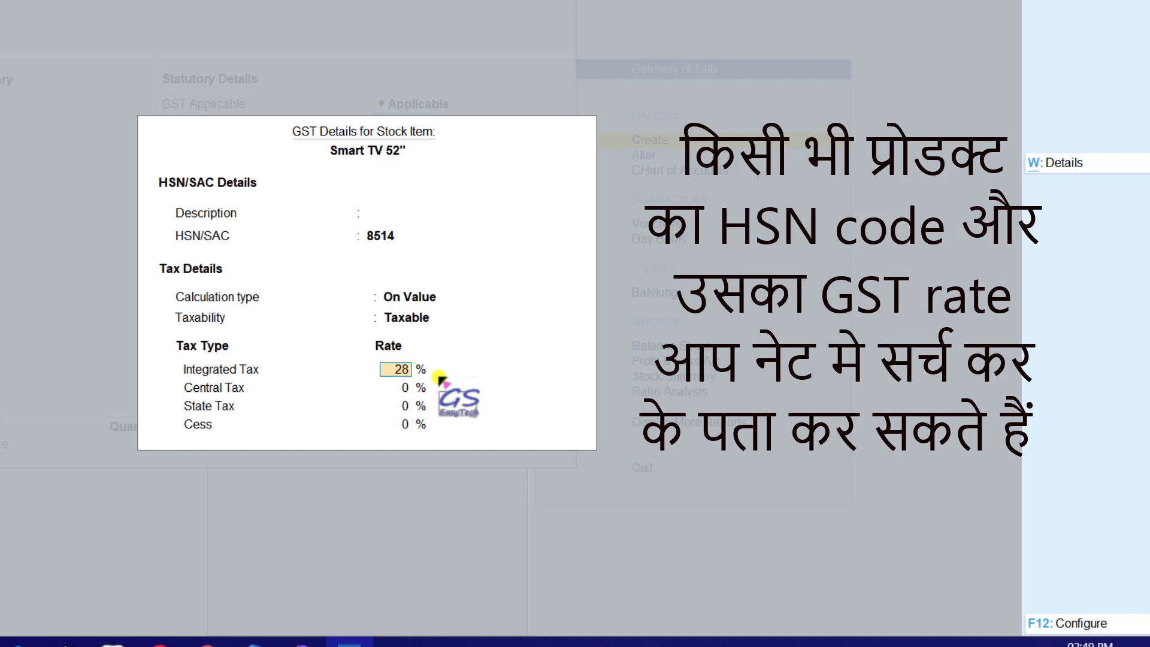
Step: Set the integrated tax rate to 28% and accept the remaining tax rates of the GST details
key(Return)
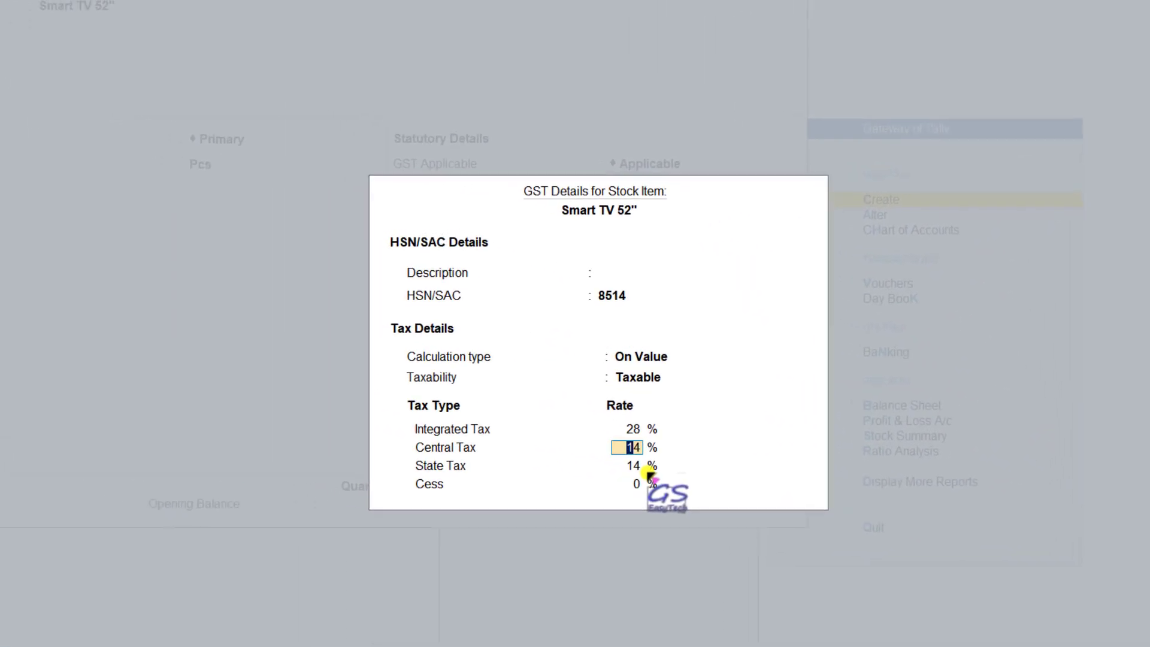
key(Return)
key(Return)
key(Return)
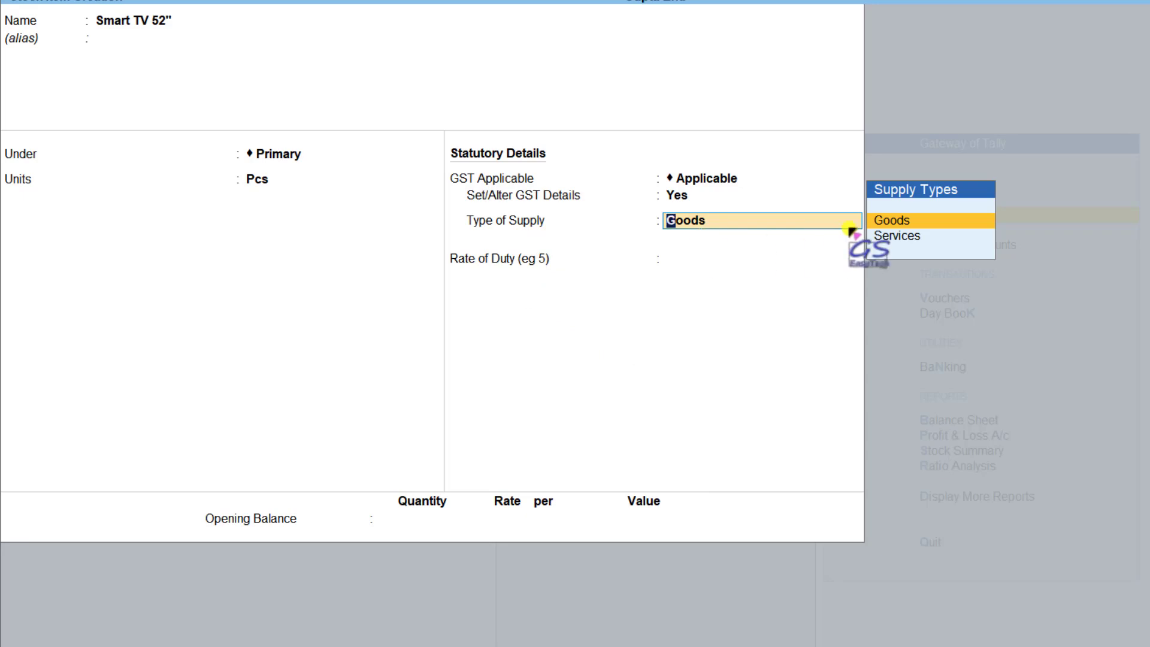
Step: Set the type of supply to Goods, leave duty rate and opening balance without an entry, and save the stock item
click(898, 223)
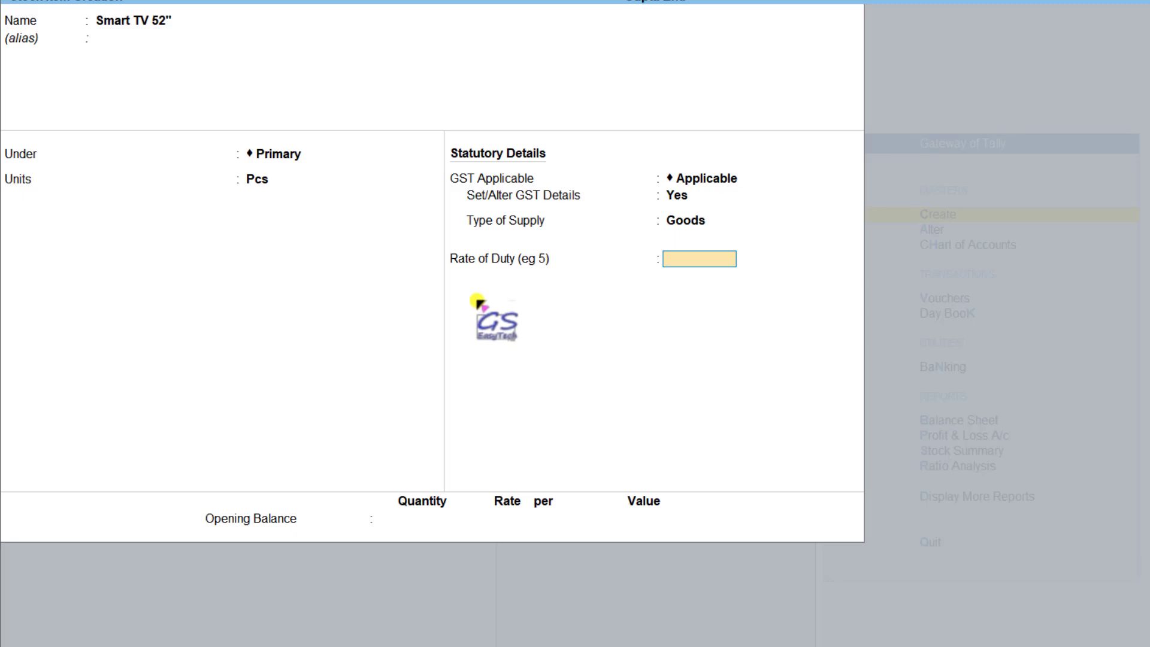
key(Return)
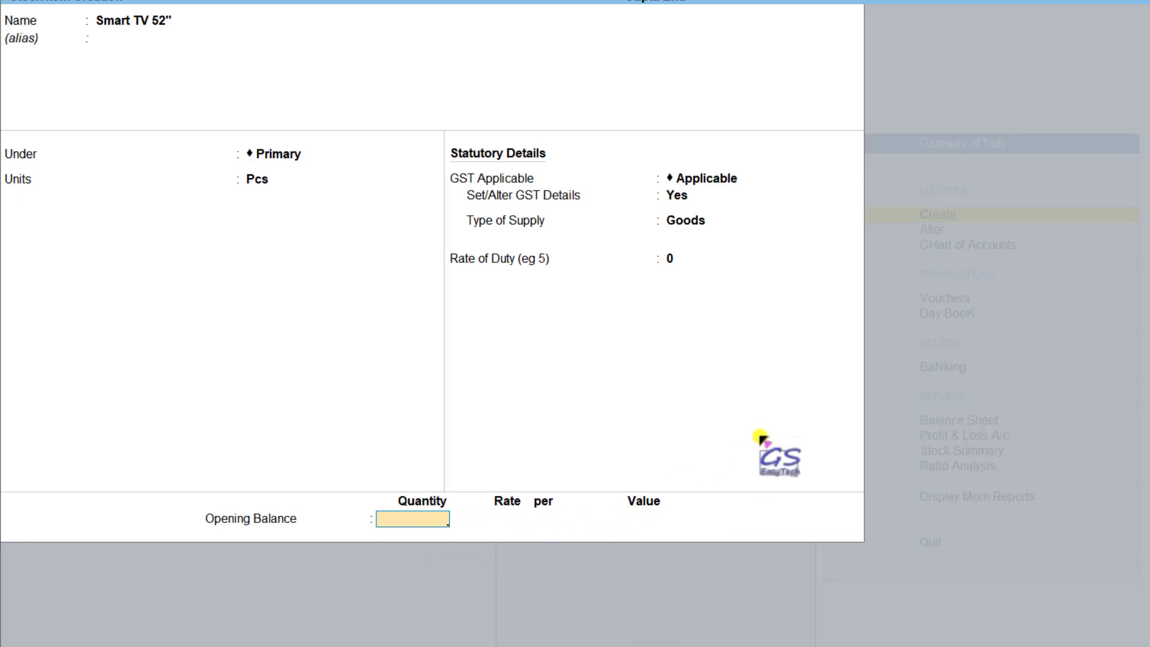
key(Return)
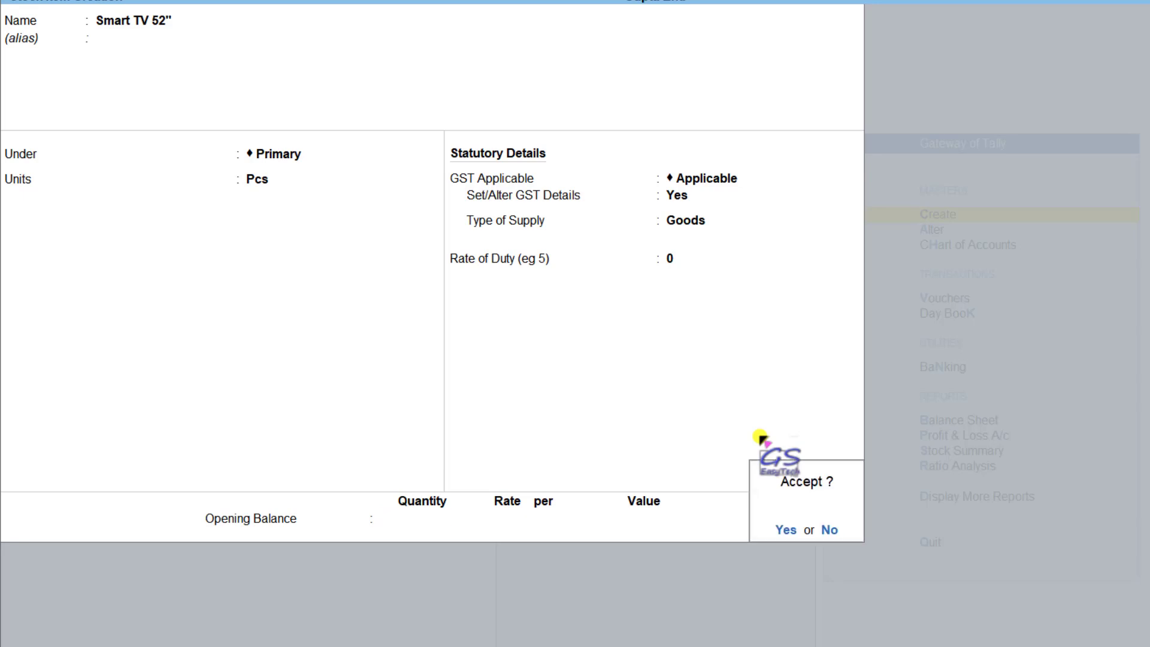
click(783, 530)
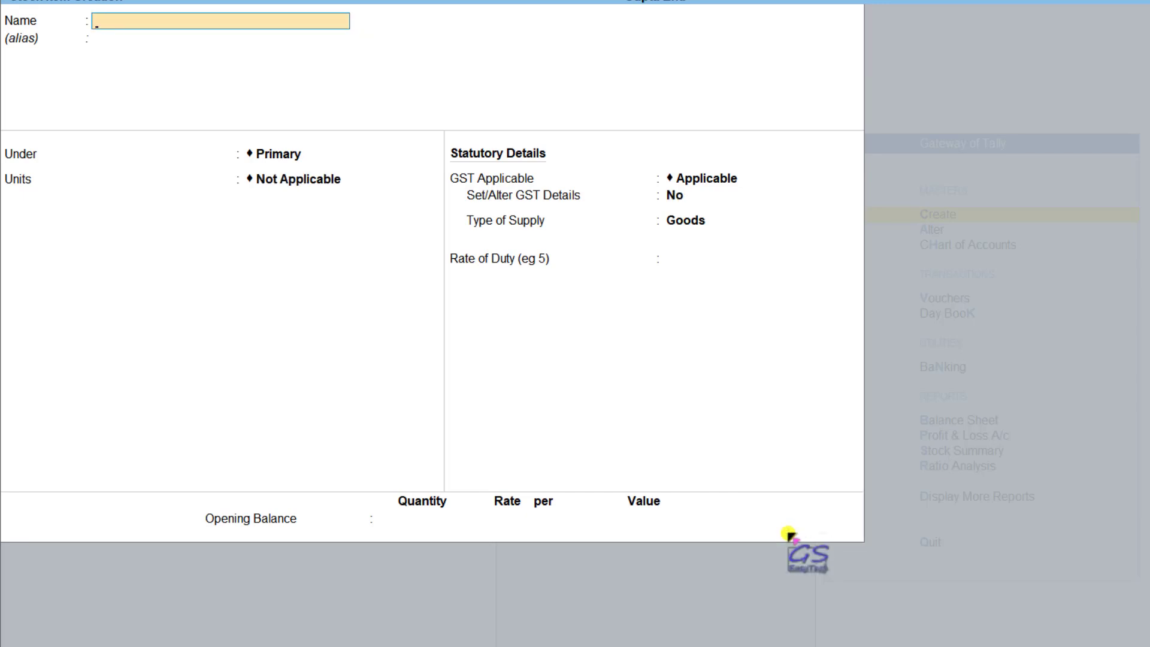
Step: Leave stock item creation and open the Smart TV 52" stock item for alteration
key(Escape)
click(789, 535)
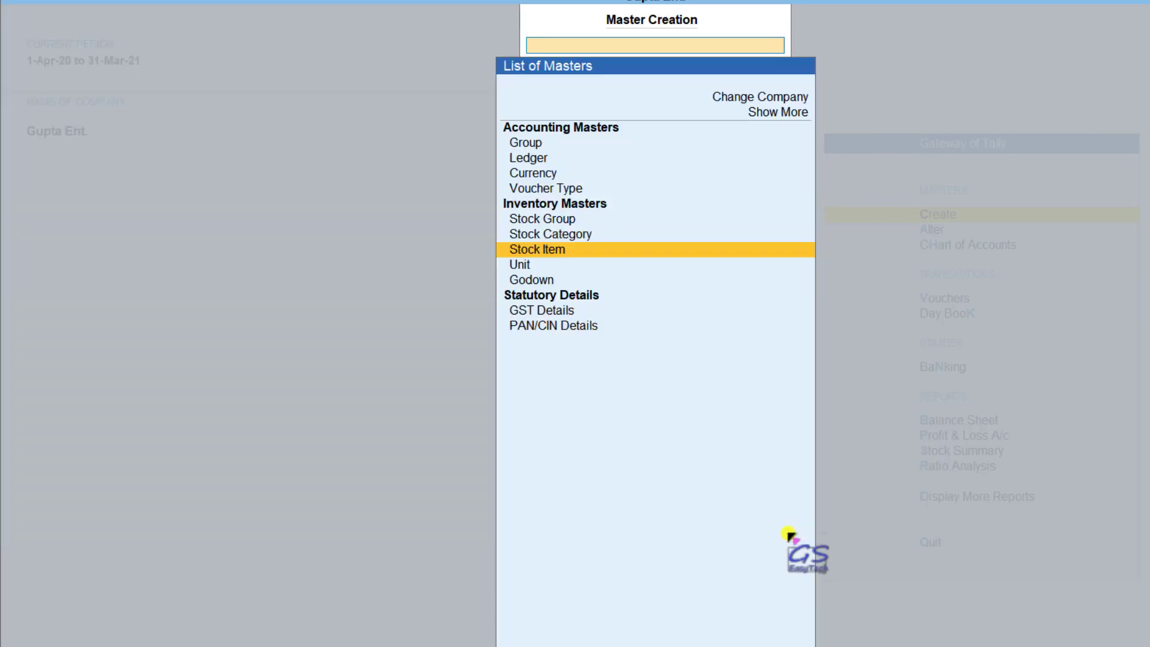
key(Escape)
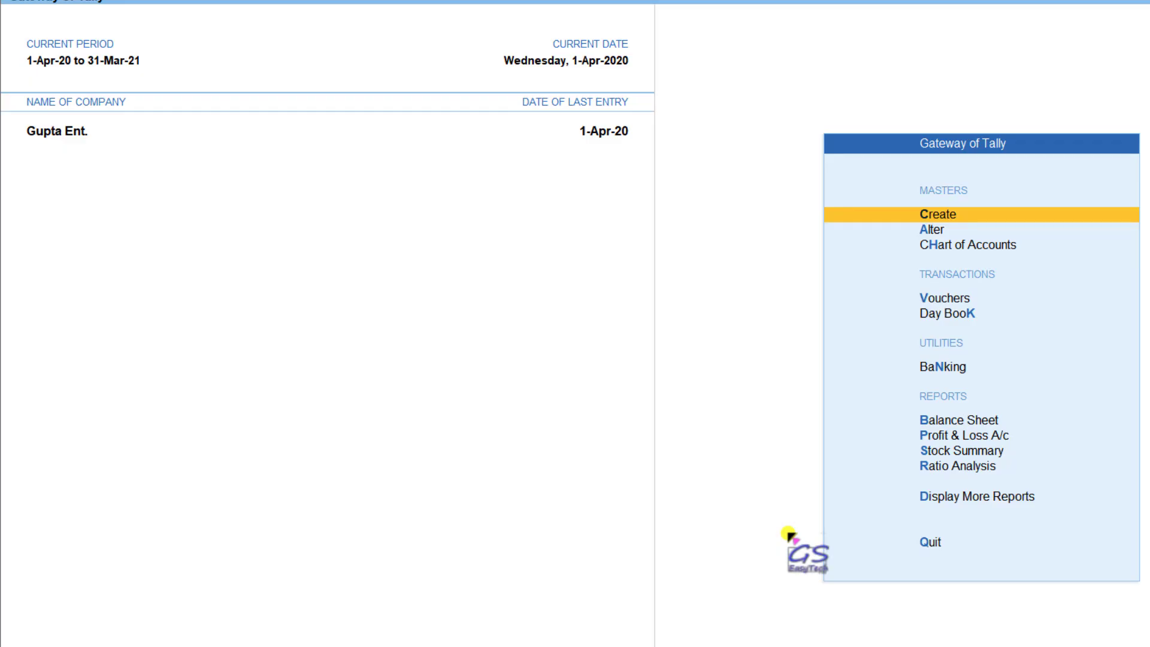
click(928, 230)
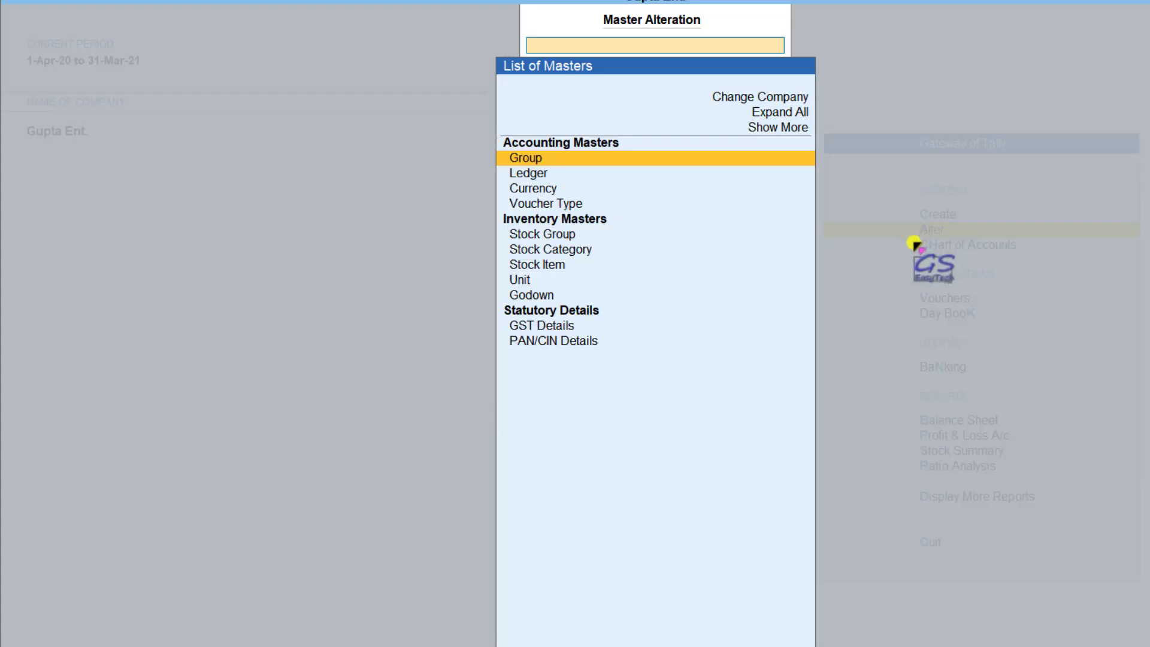
click(550, 265)
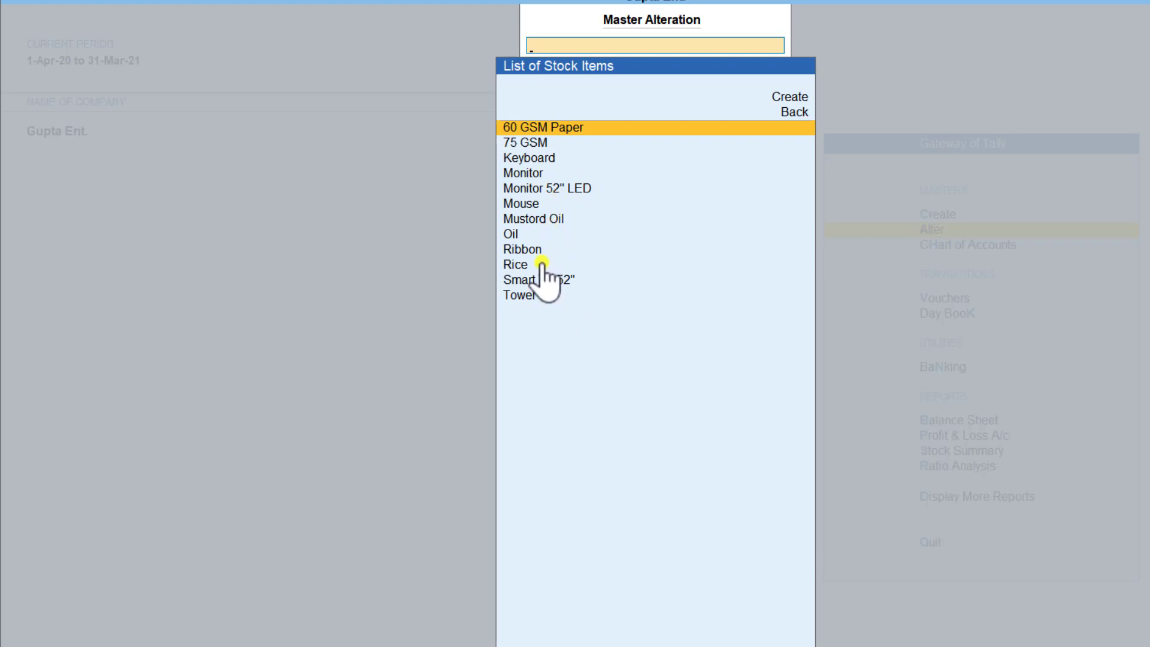
click(541, 309)
click(541, 279)
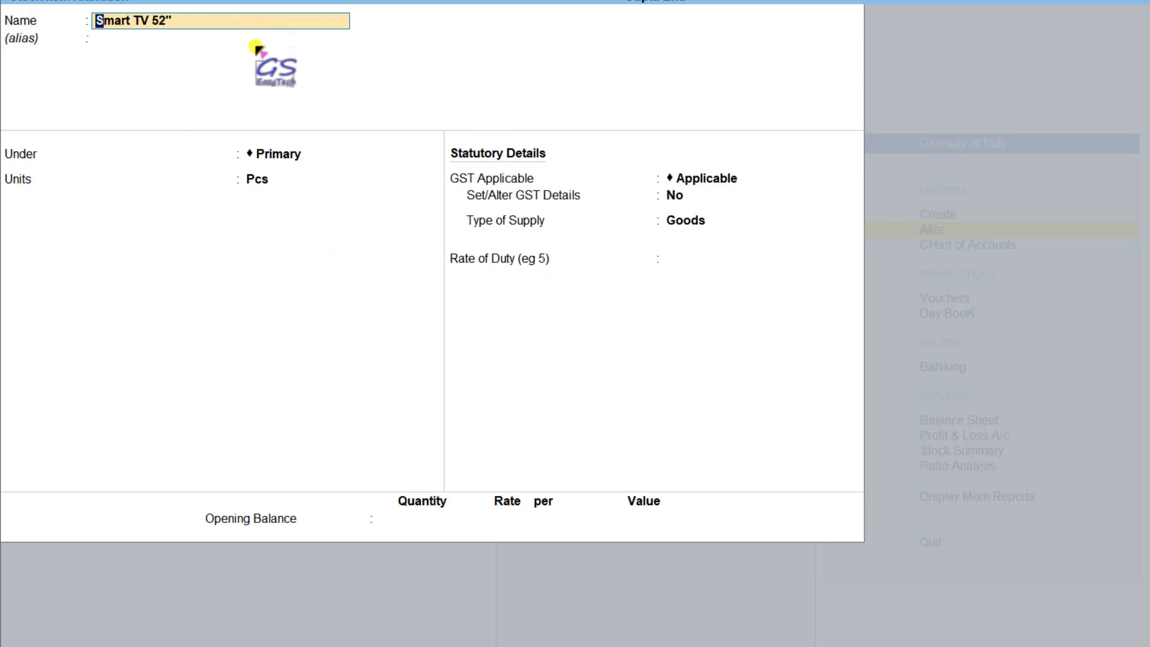
Step: Enable altering GST details for the Smart TV 52" item and set its integrated tax rate to 18%, applicable from 1-Apr-20
click(674, 201)
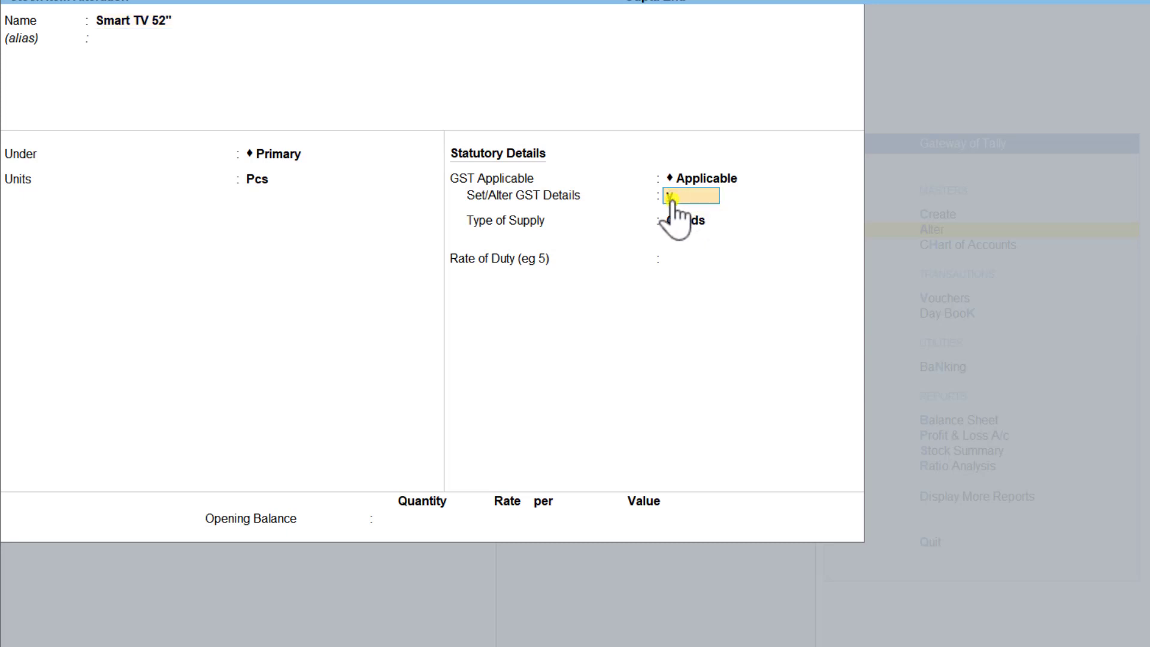
key(Return)
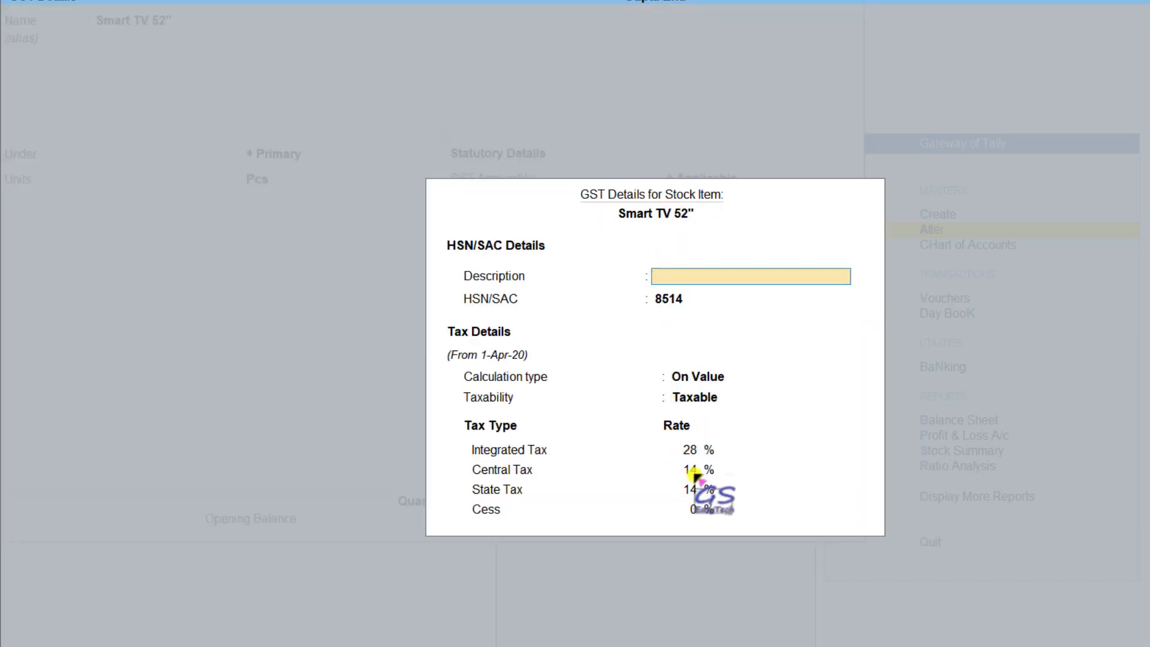
click(689, 452)
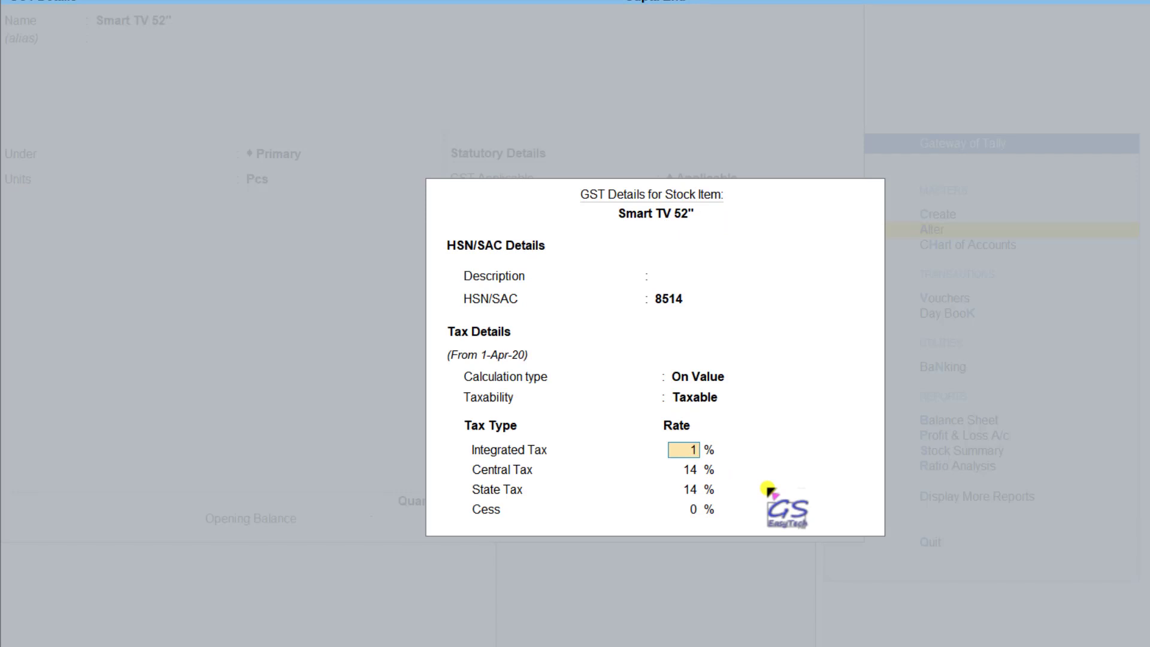
text(18)
key(Return)
key(Return)
key(Return)
key(Return)
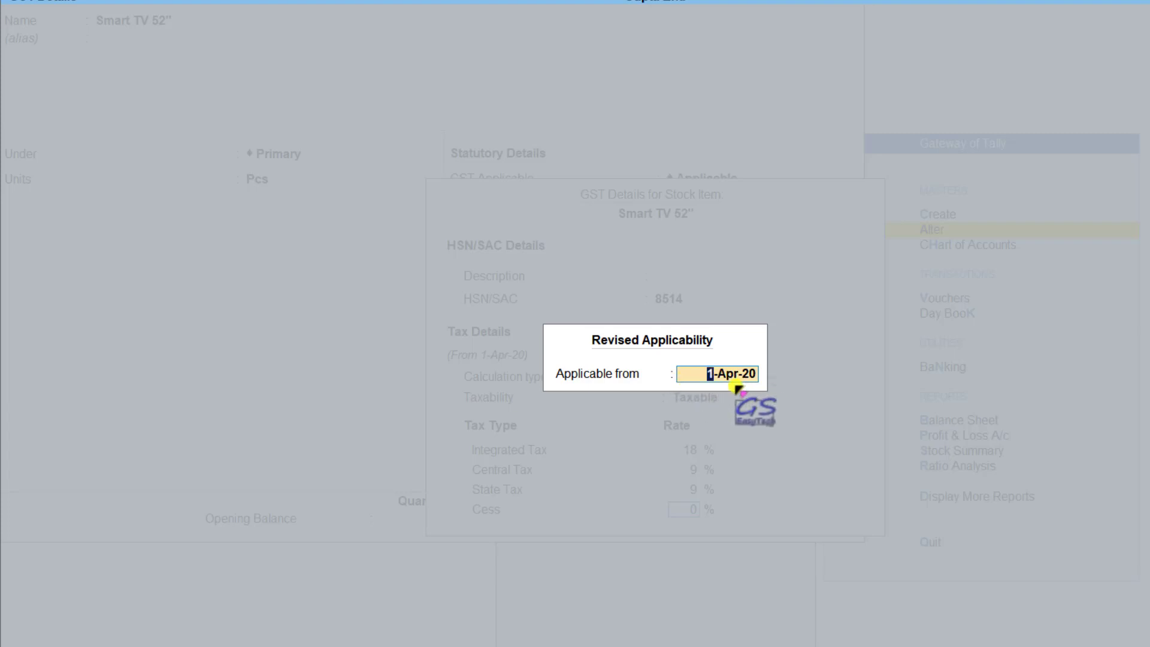
key(Return)
Step: Keep the supply type and duty rate, leave the opening balance blank, save the altered stock item and return to the Gateway of Tally
key(Return)
key(Return)
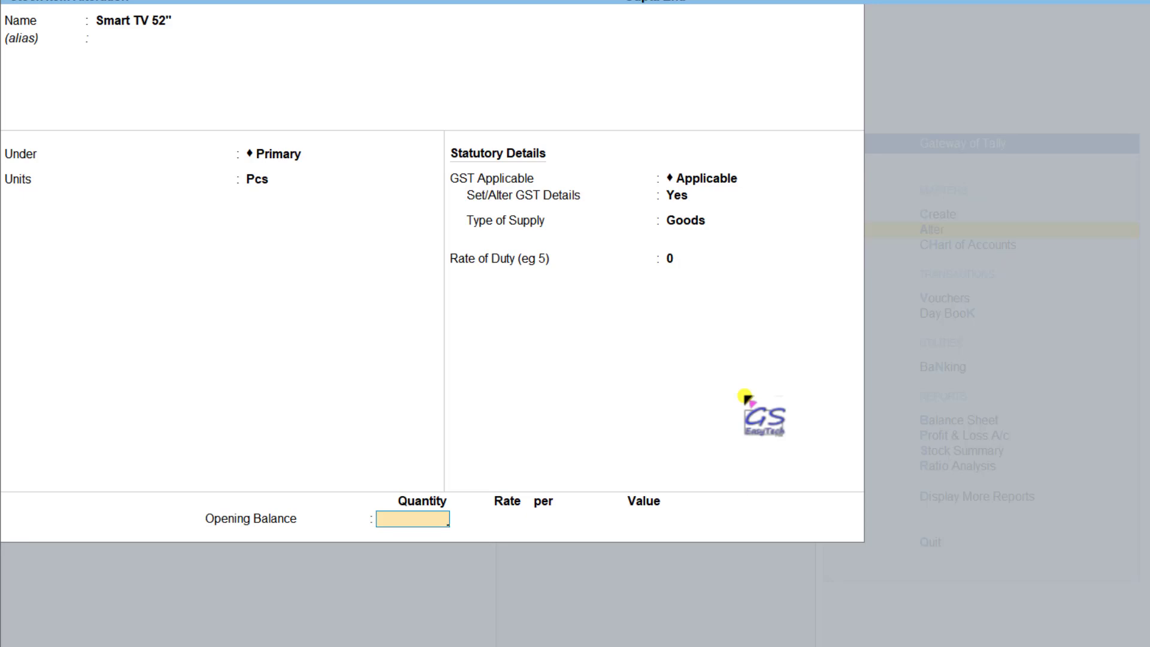
key(Return)
key(Return)
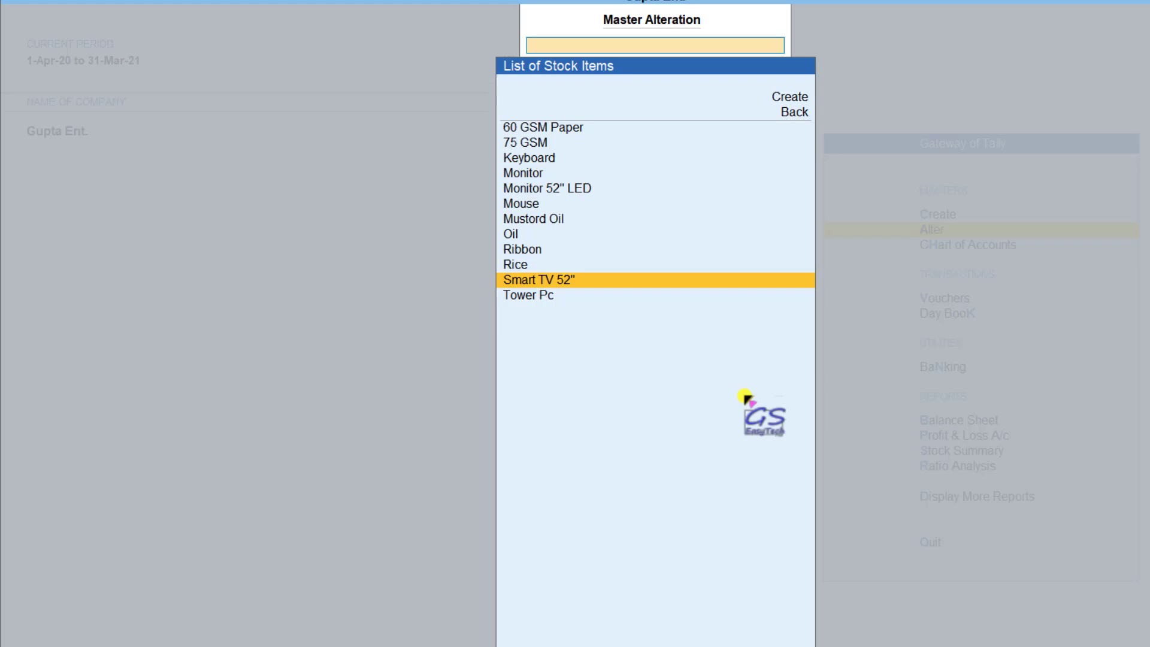
key(Escape)
key(Escape)
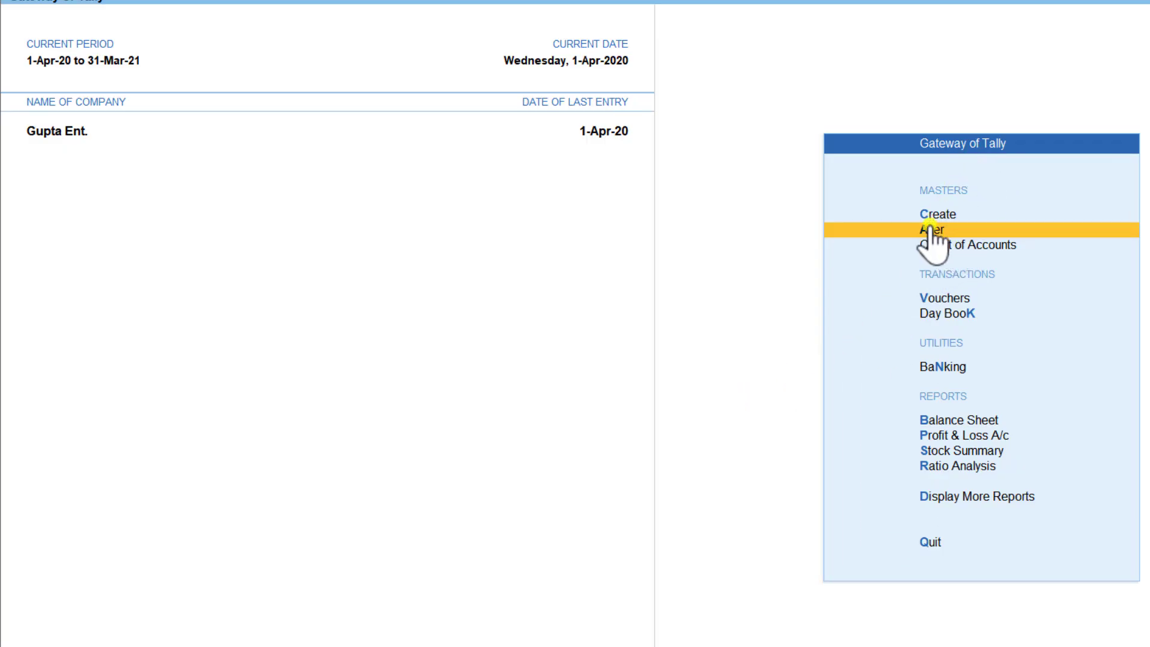
Step: Delete the Monitor 52" LED stock item through master alteration and return to the Gateway of Tally
click(931, 231)
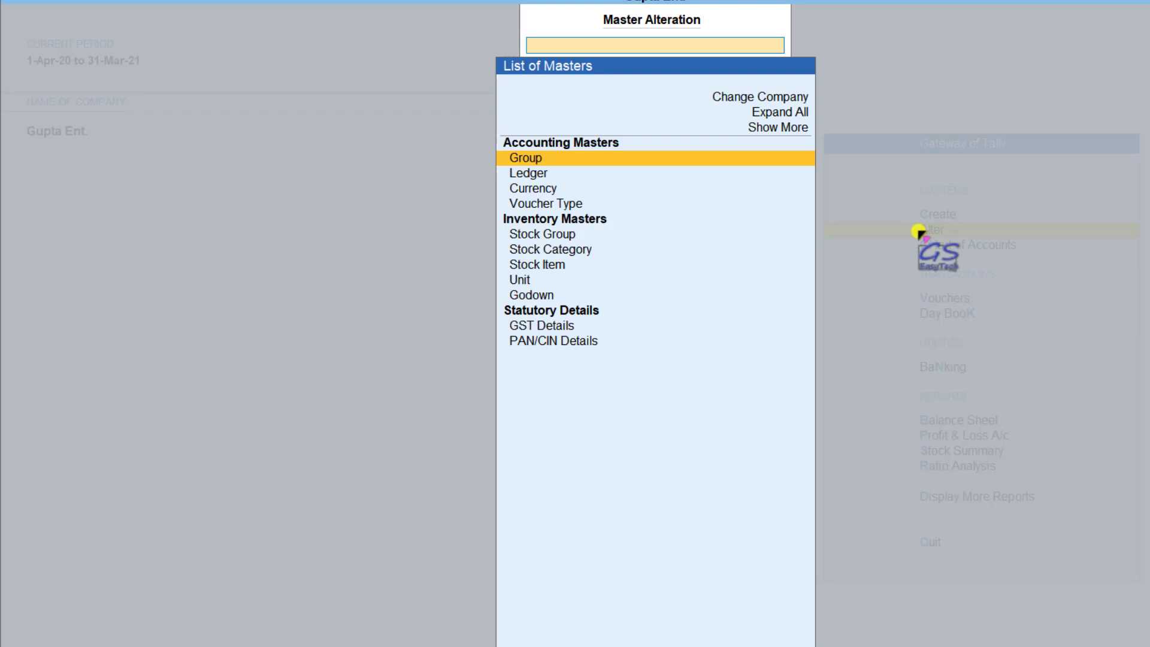
click(550, 264)
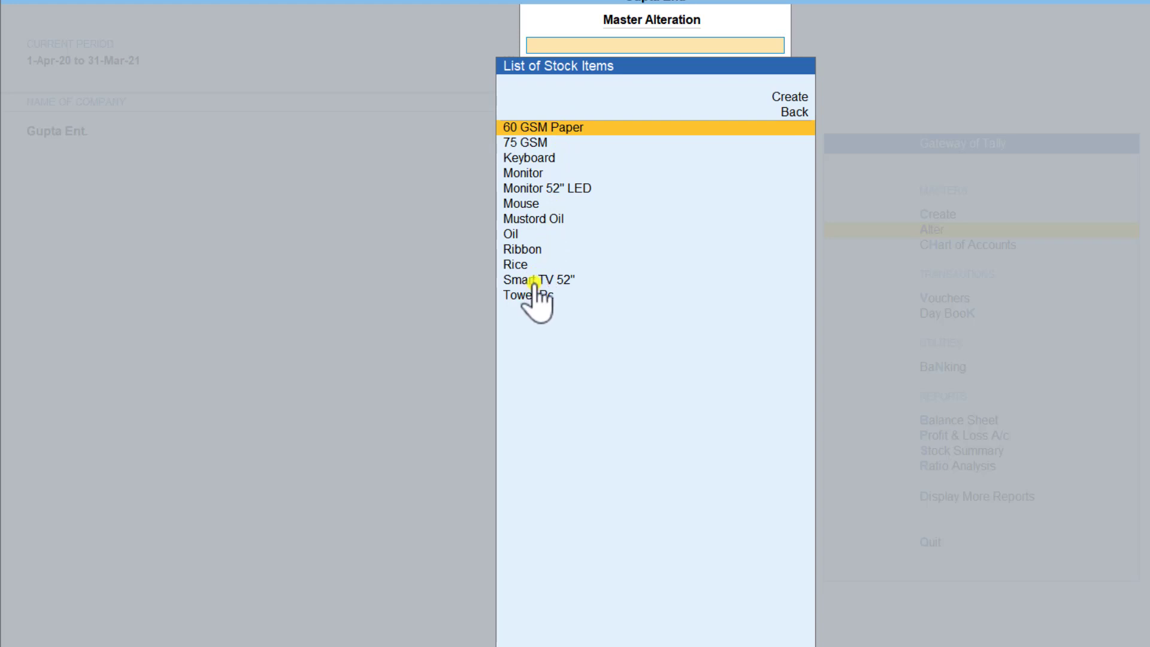
click(559, 192)
click(560, 193)
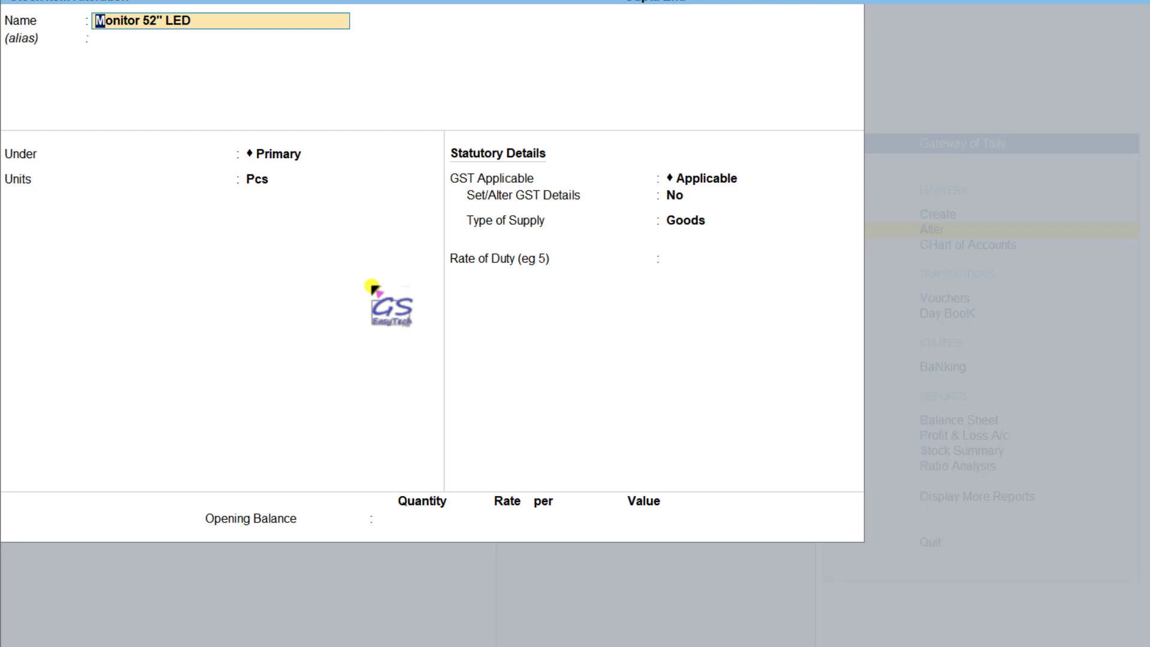
key(alt+d)
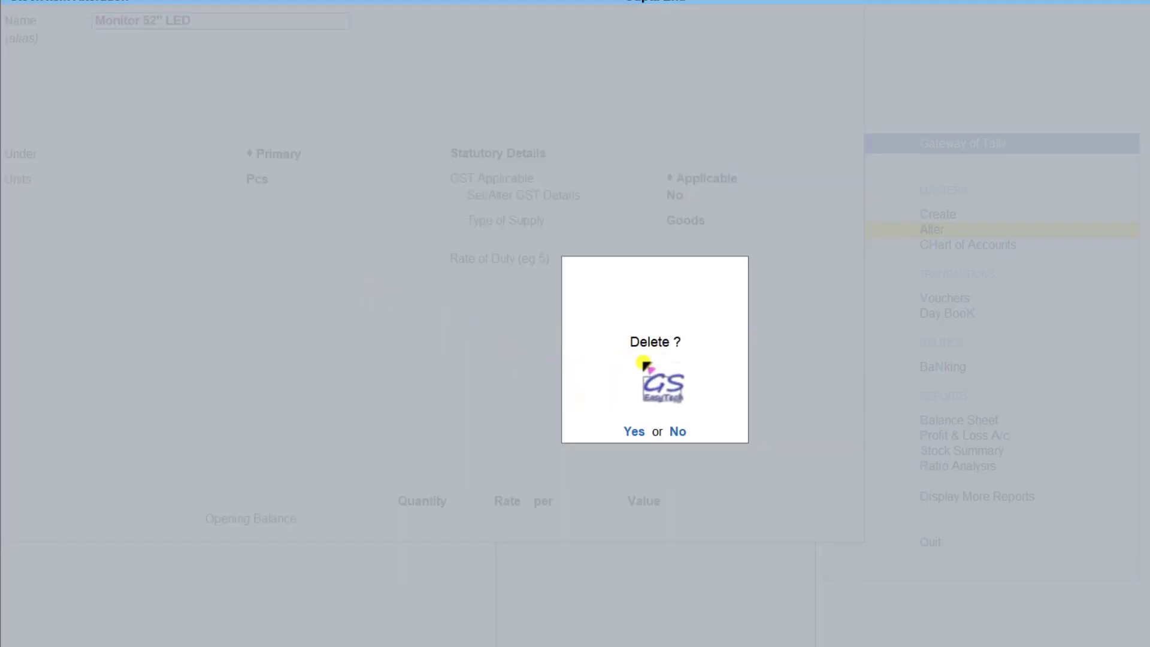
click(637, 432)
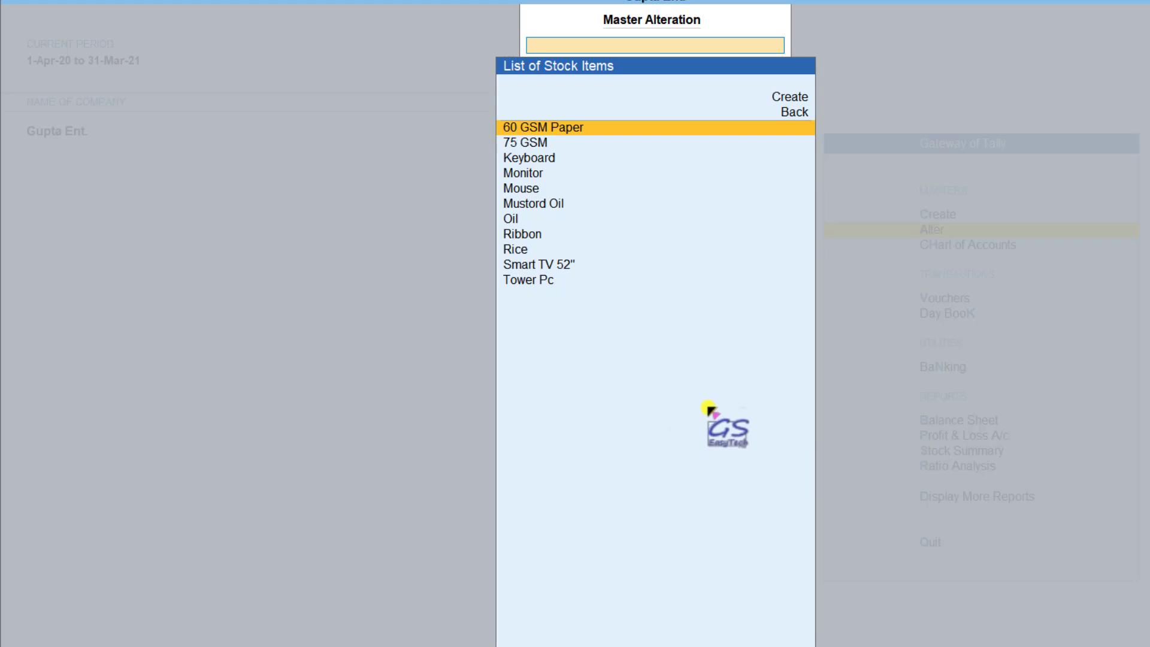
key(Escape)
key(Escape)
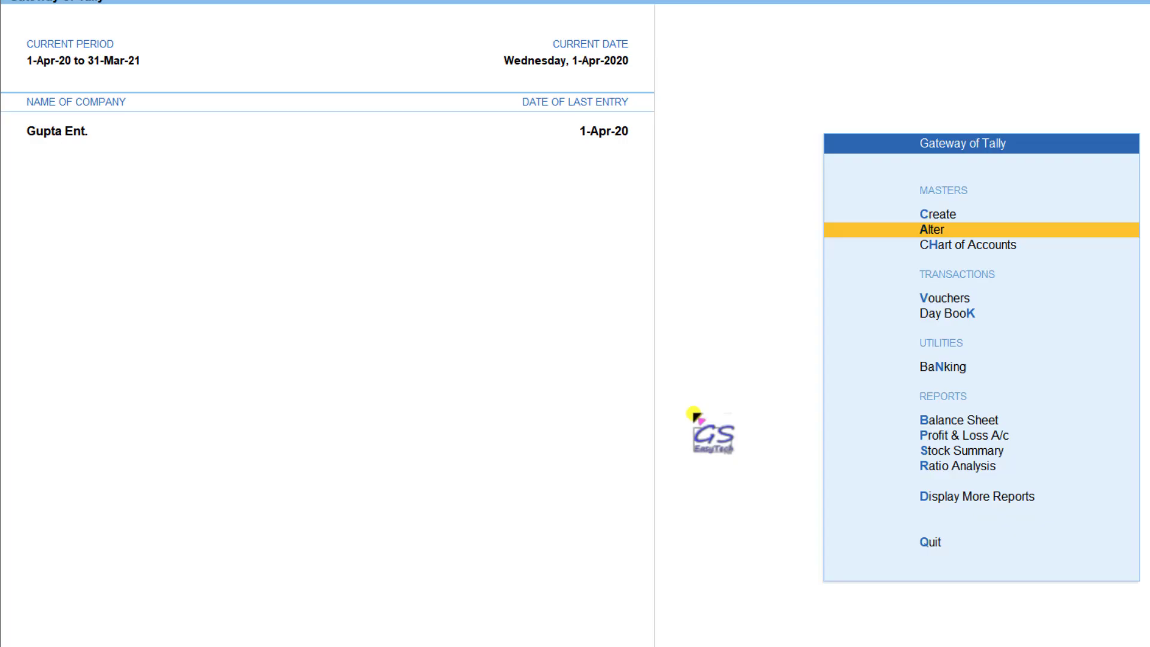